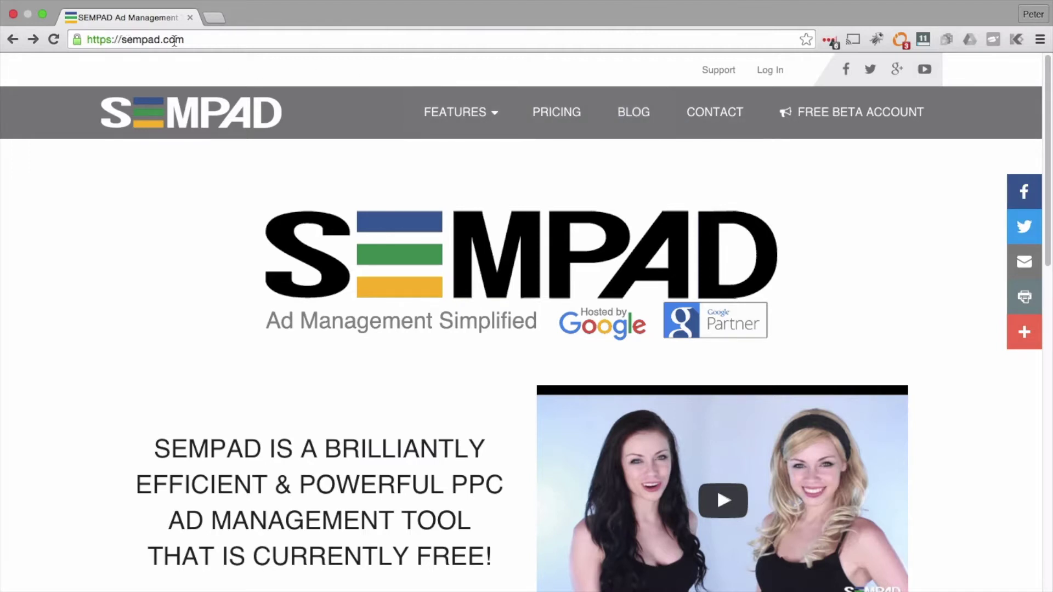
Step: Go from the sempad.com home page to the web app's Log In page
{"action": "left_click", "coordinate": [768, 77]}
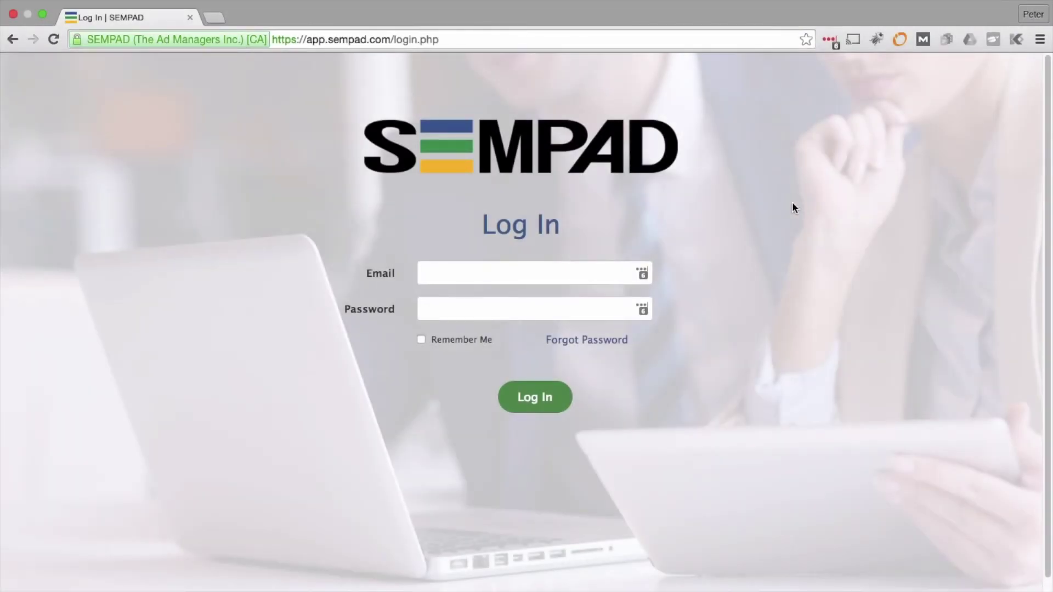
Step: Sign in to SEMPAD with the account e-mail and password
{"action": "left_click", "coordinate": [594, 272]}
{"action": "key", "text": "Tab"}
{"action": "type", "text": "••••••••••"}
{"action": "key", "text": "Return"}
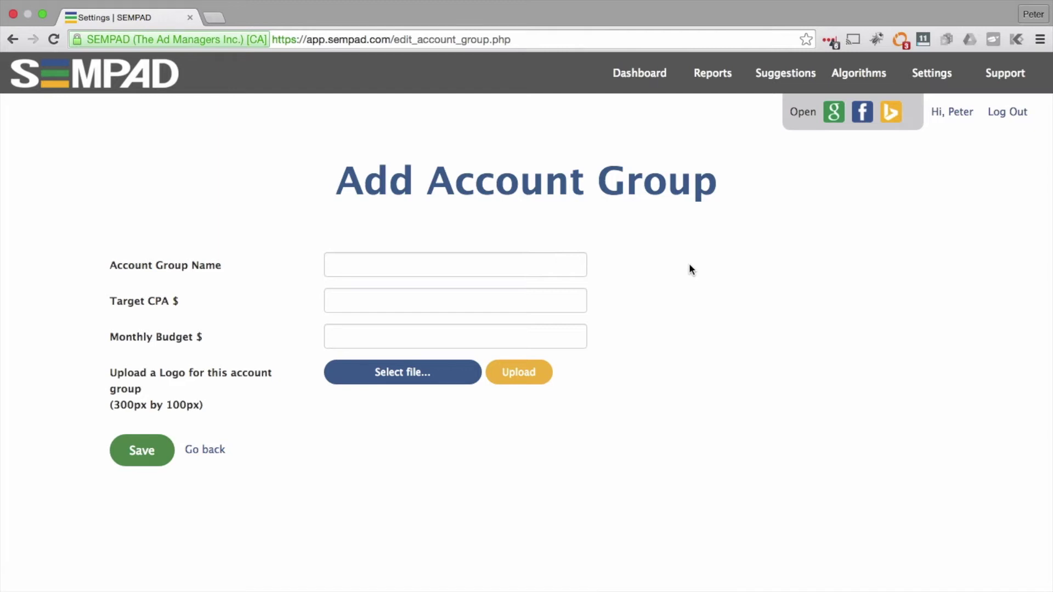
Step: Fill the new group with name 'Account group name', Target CPA 23 and Monthly Budget 500
{"action": "left_click", "coordinate": [449, 263]}
{"action": "type", "text": "Account group name"}
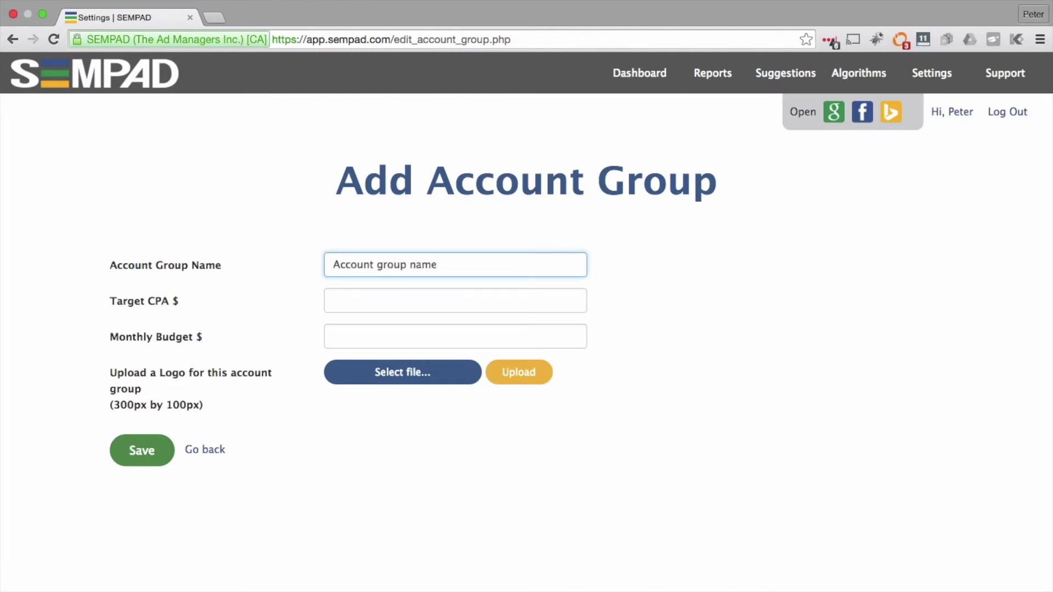
{"action": "left_click", "coordinate": [442, 296]}
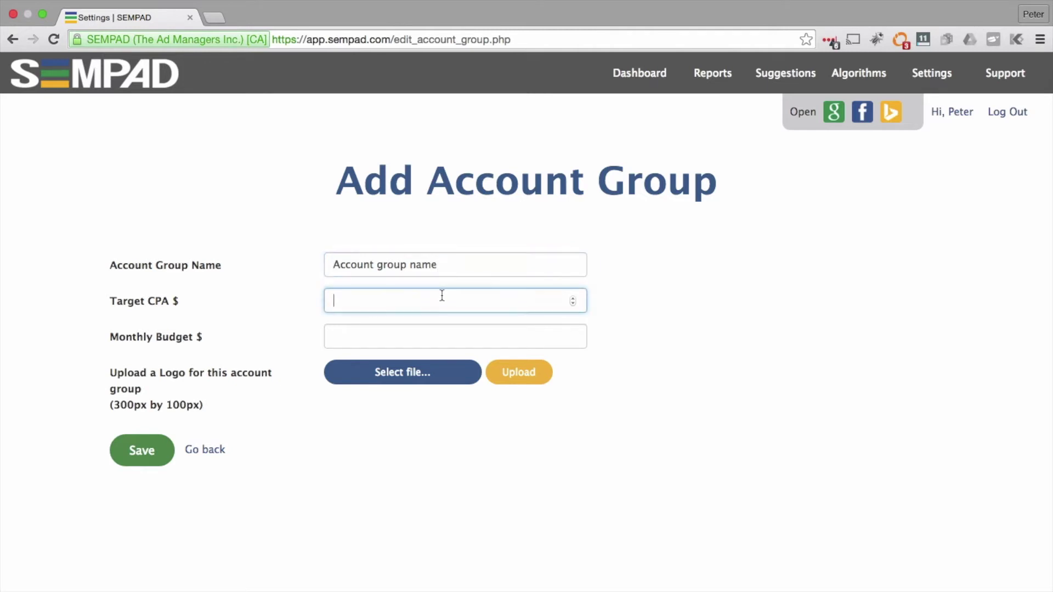
{"action": "type", "text": "23"}
{"action": "left_click", "coordinate": [436, 332]}
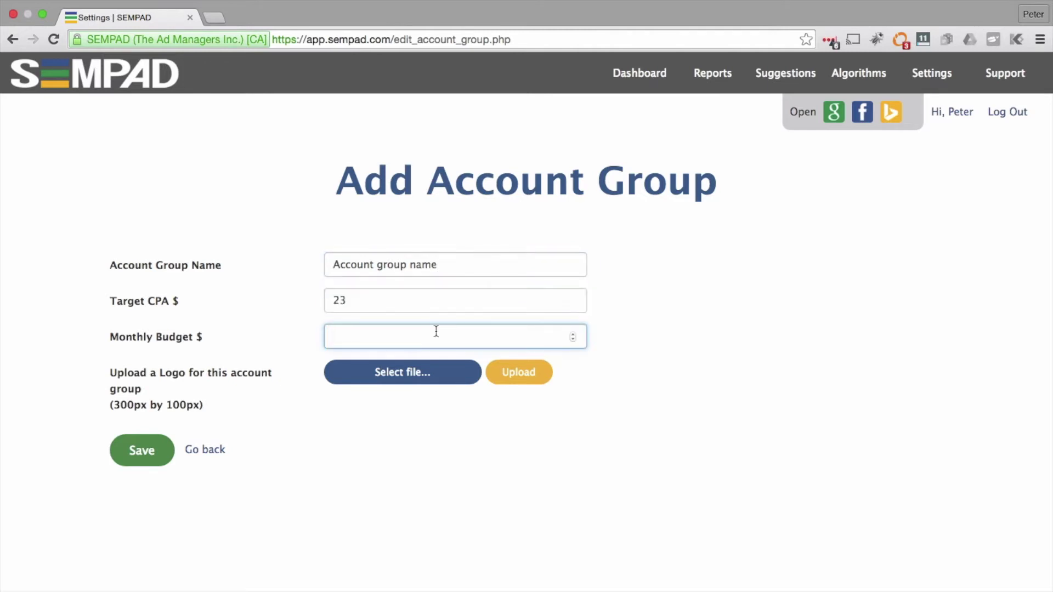
{"action": "type", "text": "500"}
Step: Upload awesomecompany1.png as the group logo and save the account group
{"action": "left_click", "coordinate": [405, 374]}
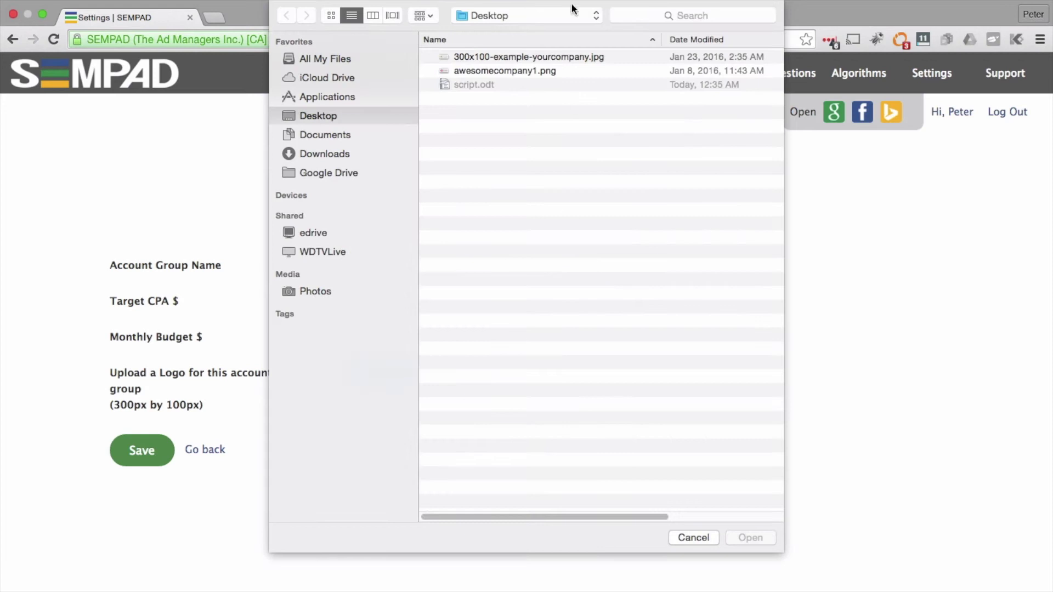
{"action": "double_click", "coordinate": [508, 65]}
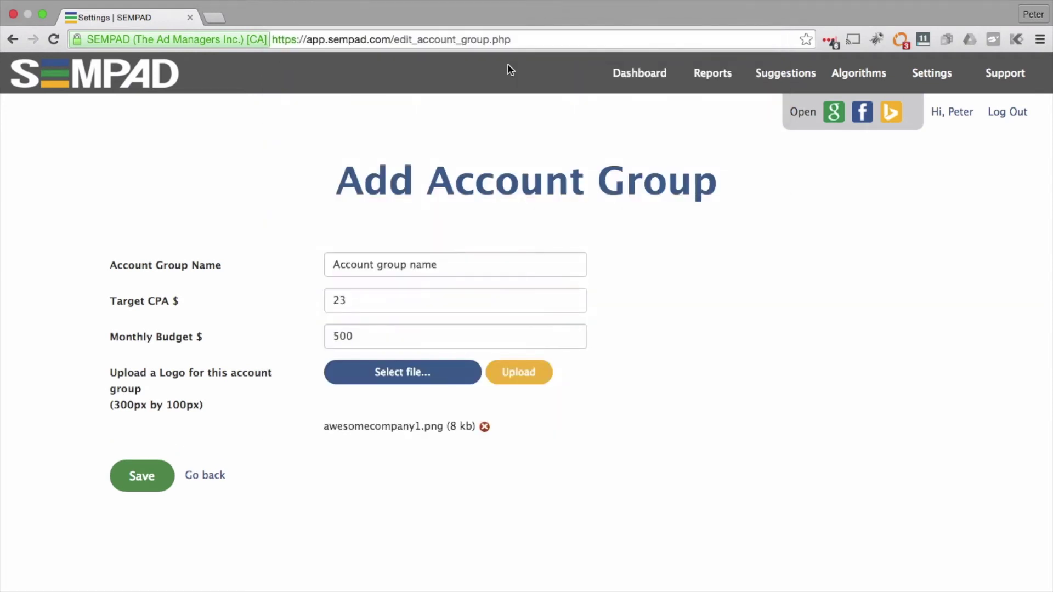
{"action": "left_click", "coordinate": [527, 365]}
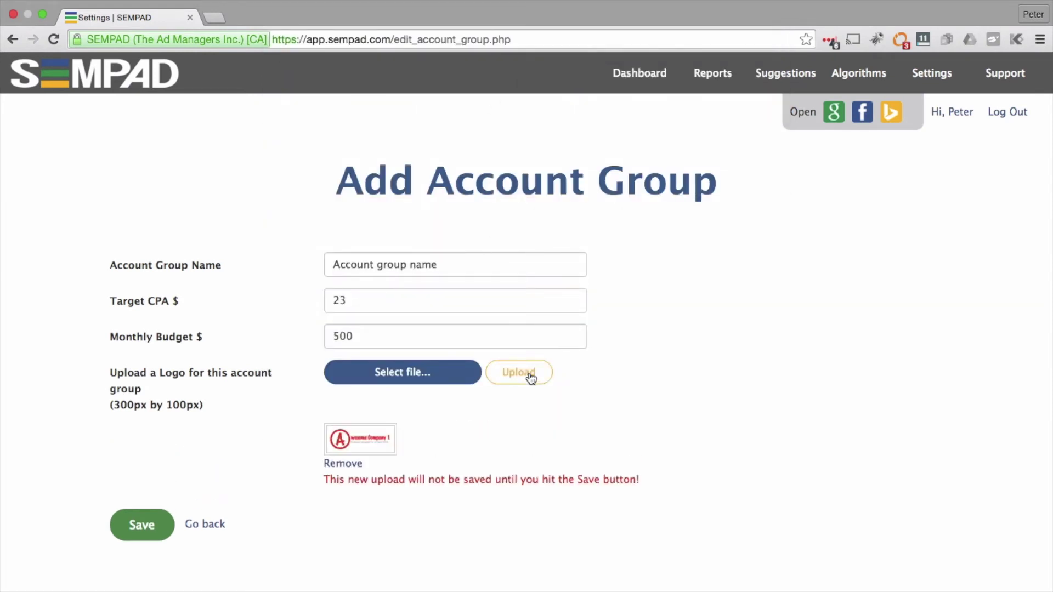
{"action": "left_click", "coordinate": [152, 529]}
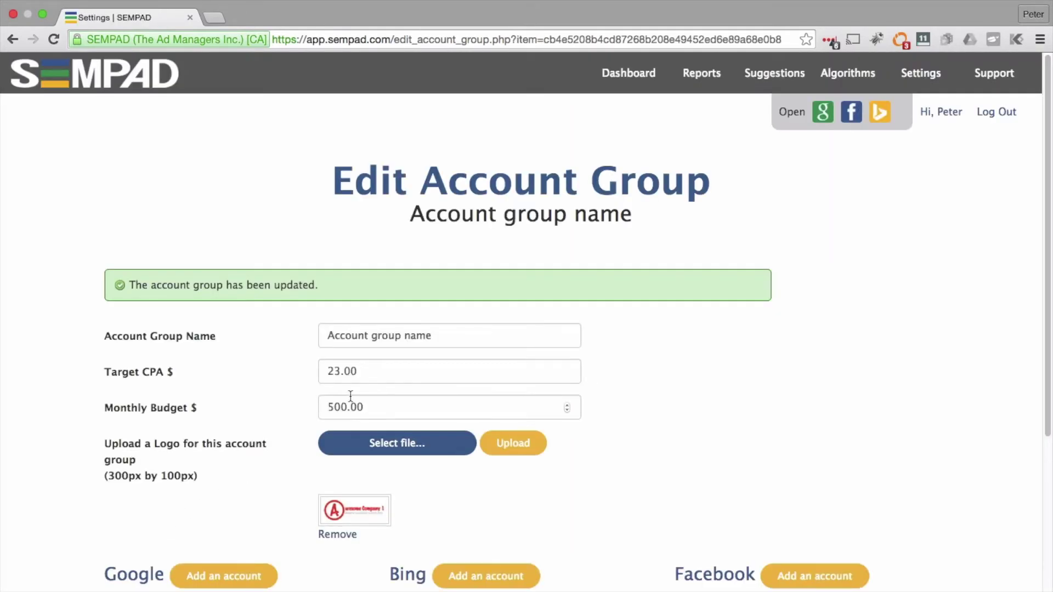
Step: Start adding a Google account from the group's Google section
{"action": "scroll", "coordinate": [351, 383], "scroll_direction": "down", "scroll_amount": 5}
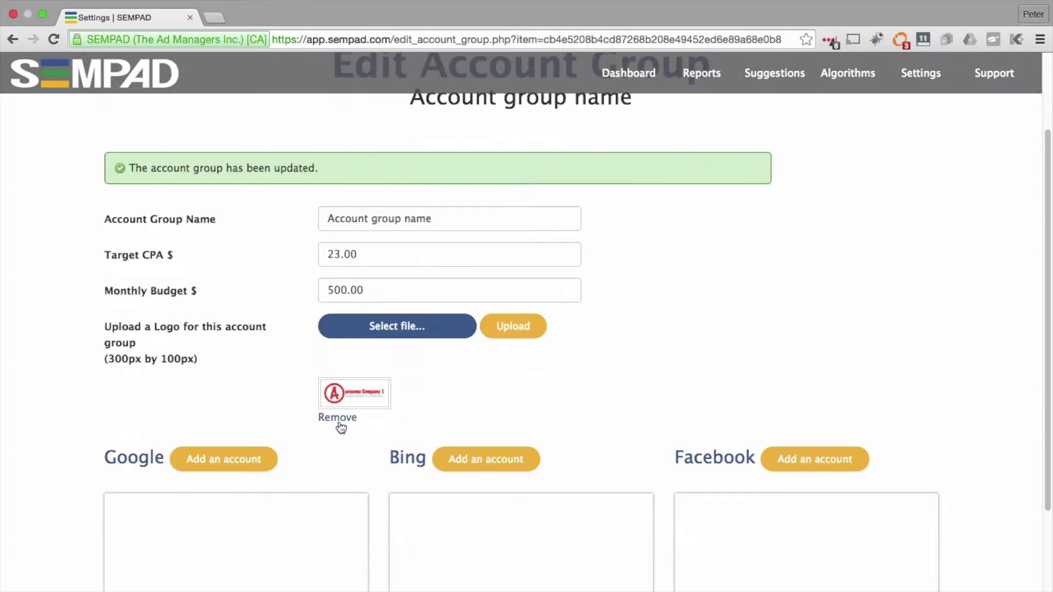
{"action": "scroll", "coordinate": [340, 419], "scroll_direction": "down", "scroll_amount": 3}
{"action": "scroll", "coordinate": [340, 420], "scroll_direction": "down", "scroll_amount": 1}
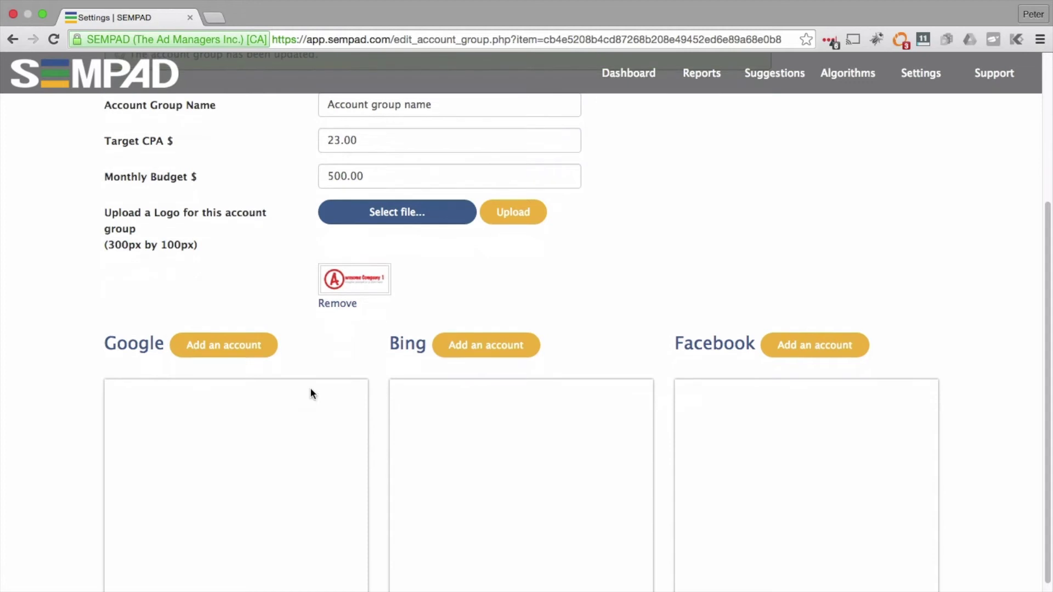
{"action": "left_click", "coordinate": [227, 353]}
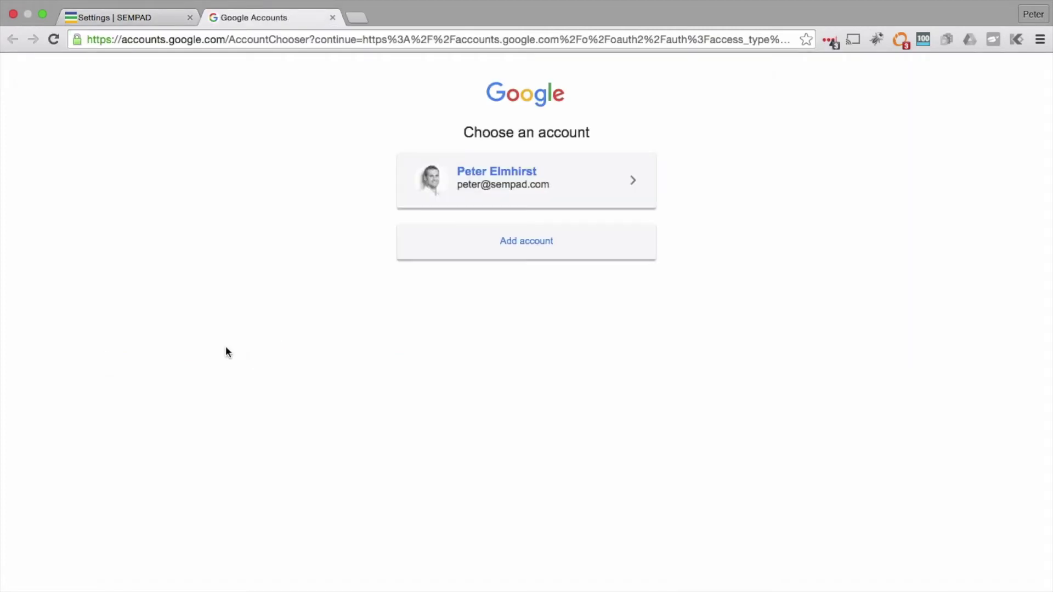
Step: Choose the existing Google account and allow SEMPAD offline access
{"action": "left_click", "coordinate": [539, 178]}
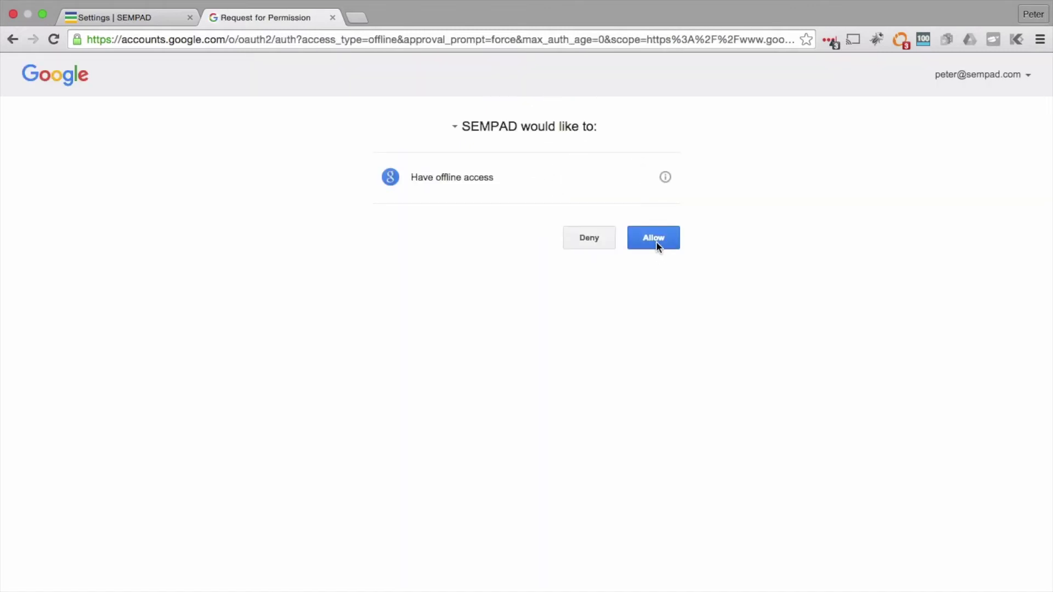
{"action": "left_click", "coordinate": [656, 242]}
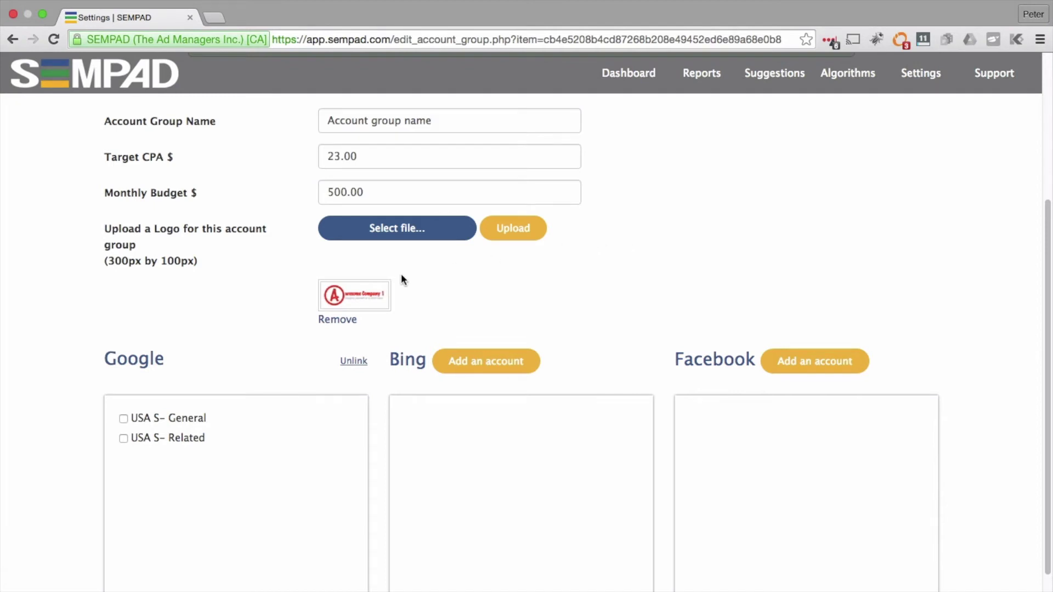
Step: Include the USA S- Related Google campaign in the account group
{"action": "scroll", "coordinate": [124, 386], "scroll_direction": "down", "scroll_amount": 1}
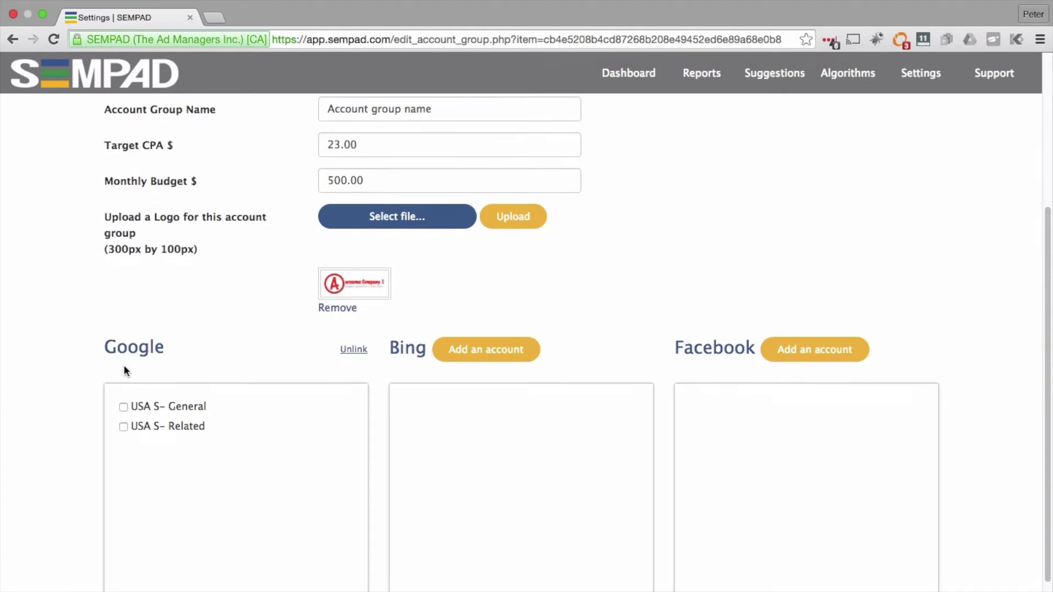
{"action": "scroll", "coordinate": [108, 361], "scroll_direction": "down", "scroll_amount": 1}
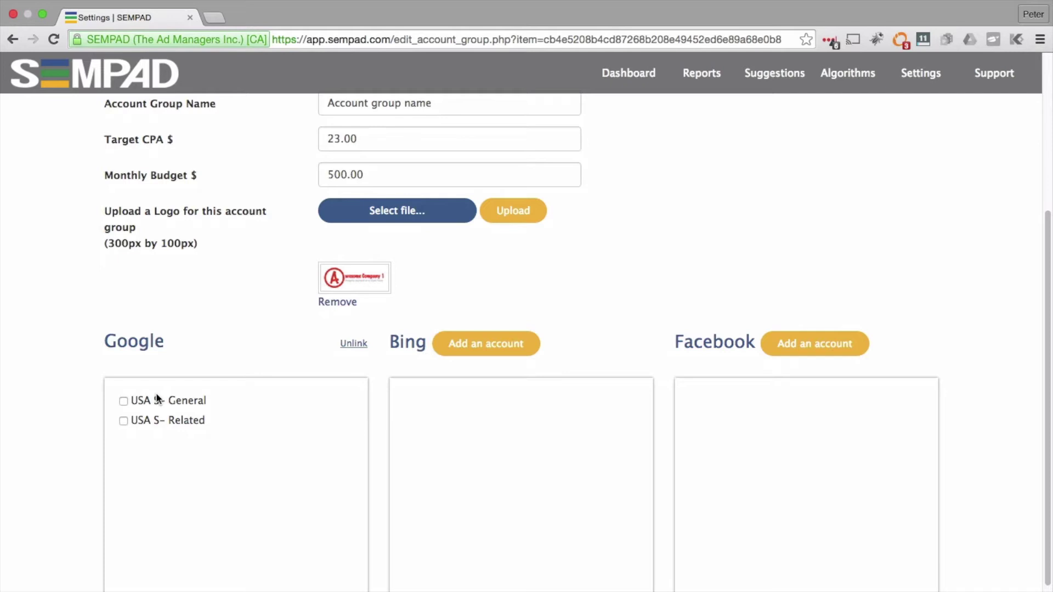
{"action": "left_click", "coordinate": [124, 421]}
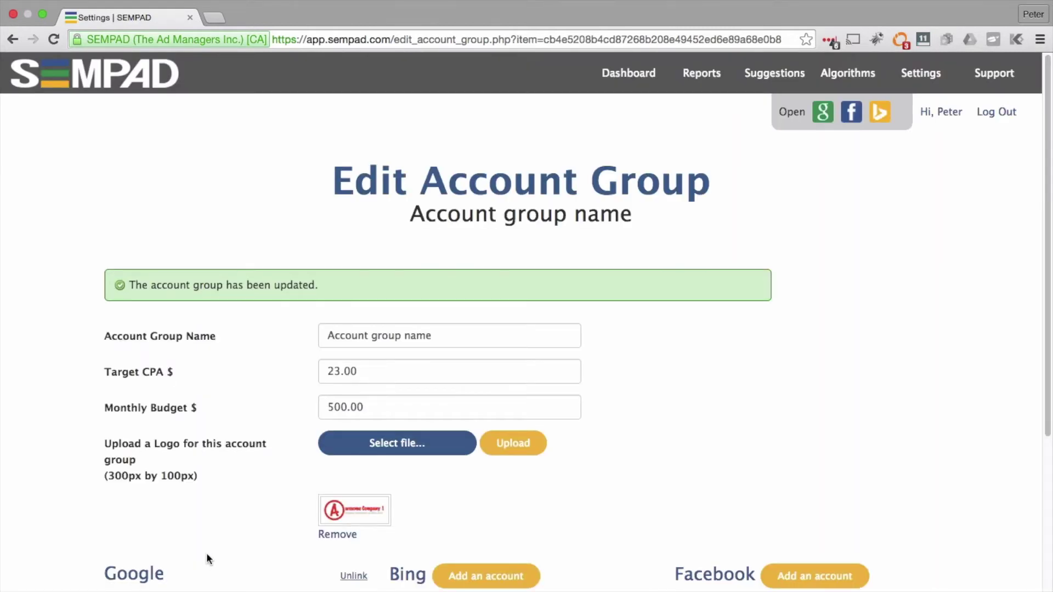
{"action": "scroll", "coordinate": [208, 558], "scroll_direction": "down", "scroll_amount": 1}
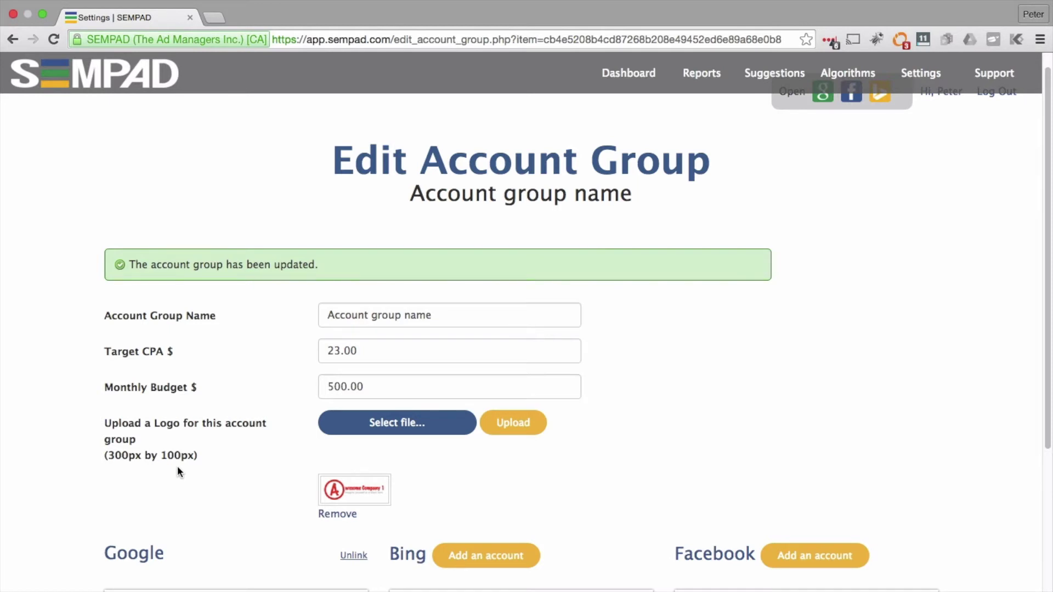
{"action": "scroll", "coordinate": [177, 466], "scroll_direction": "down", "scroll_amount": 5}
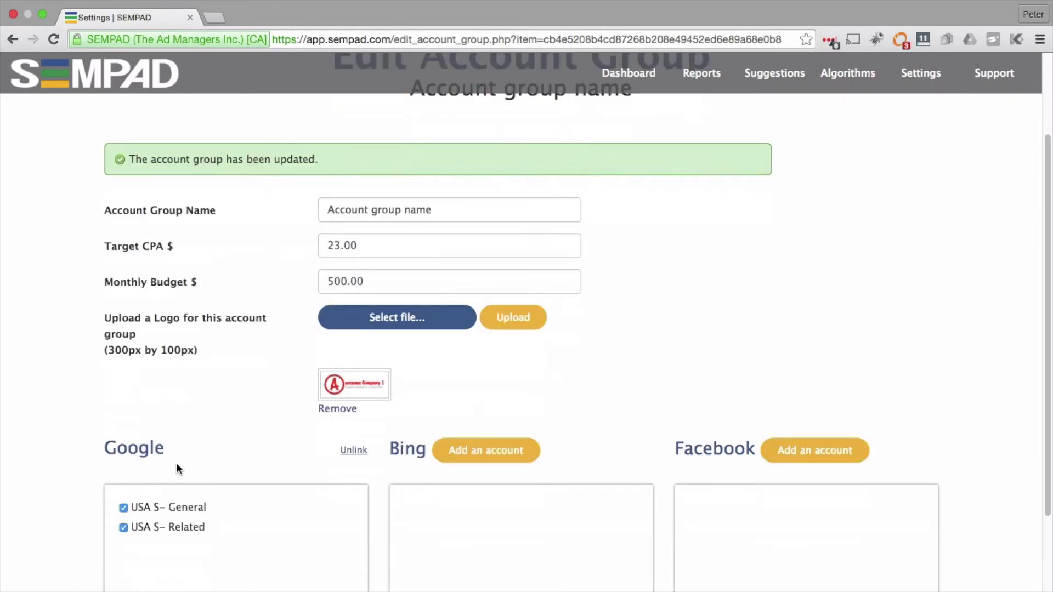
{"action": "scroll", "coordinate": [177, 468], "scroll_direction": "down", "scroll_amount": 1}
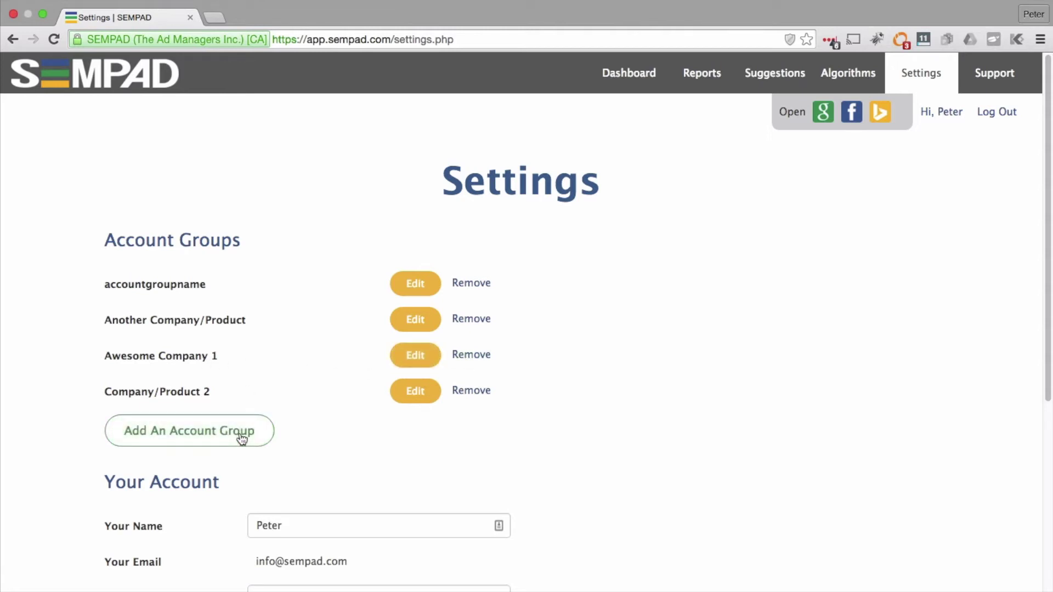
Step: Scroll through Settings to review the four account groups and Your Account details
{"action": "scroll", "coordinate": [534, 425], "scroll_direction": "down", "scroll_amount": 5}
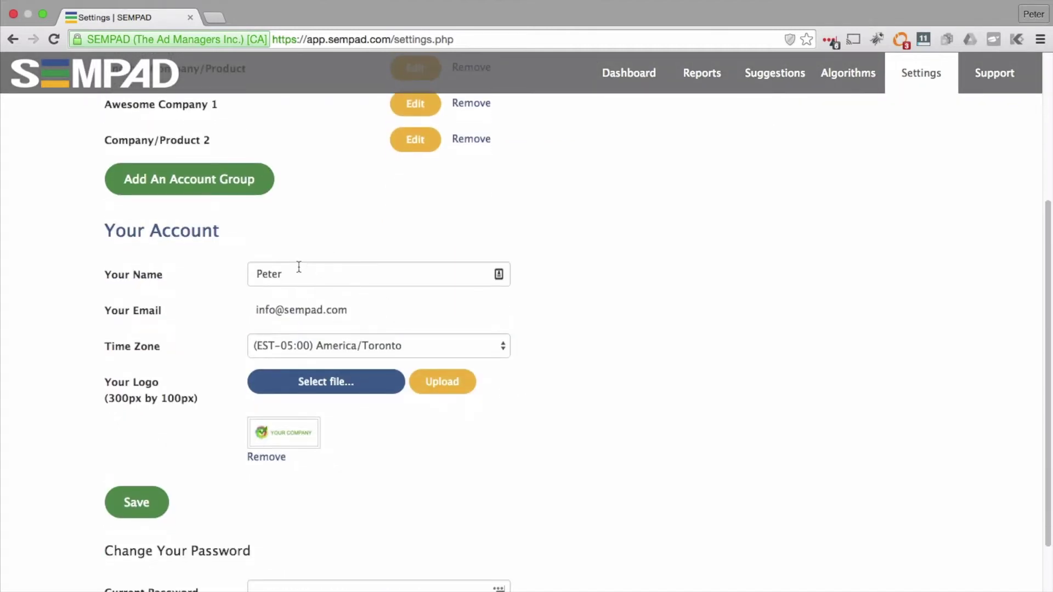
{"action": "scroll", "coordinate": [272, 272], "scroll_direction": "up", "scroll_amount": 5}
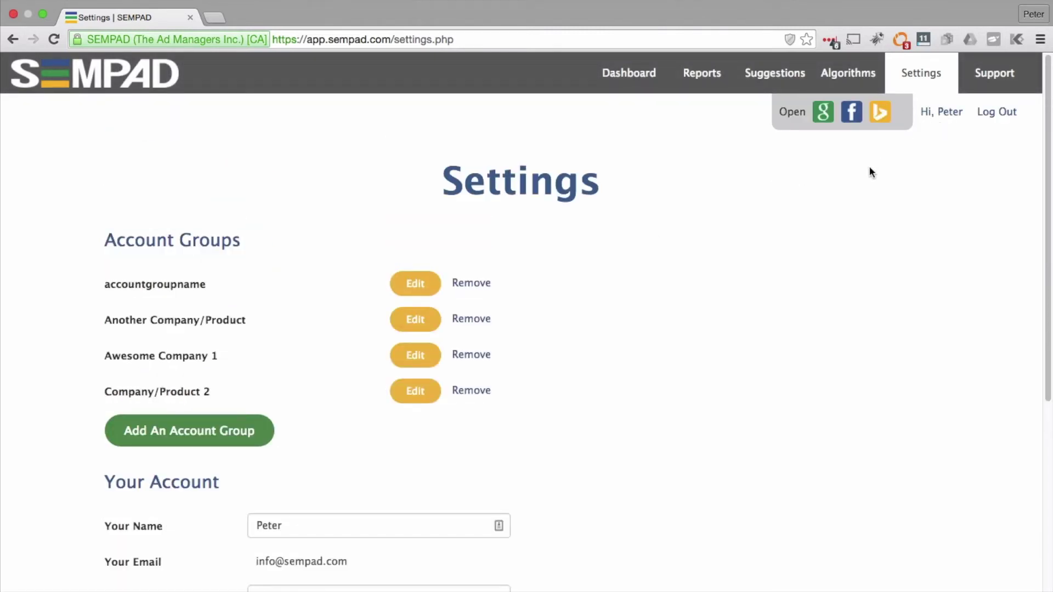
{"action": "scroll", "coordinate": [520, 420], "scroll_direction": "down", "scroll_amount": 2}
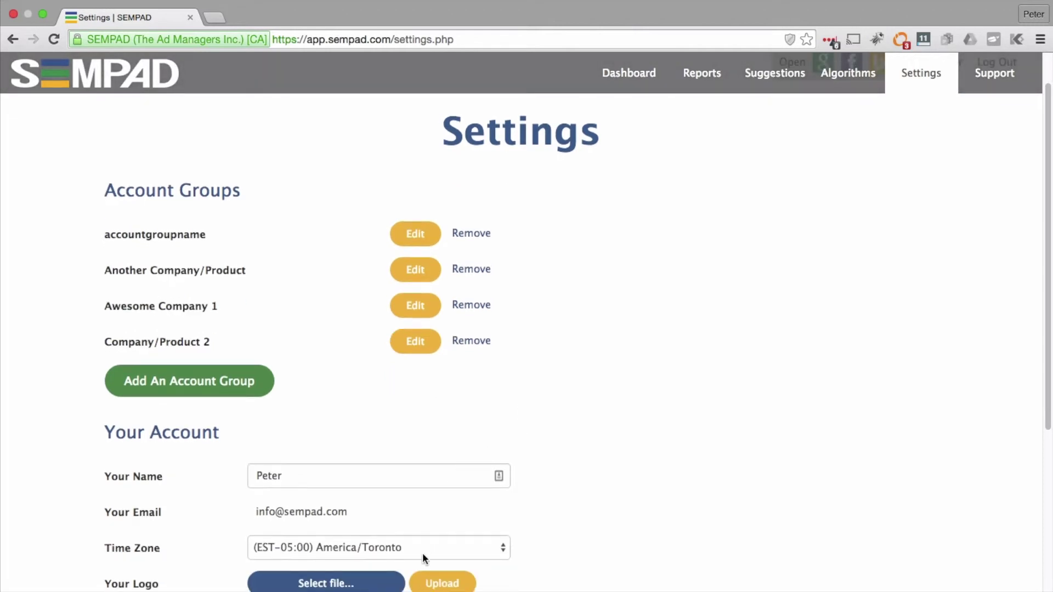
{"action": "scroll", "coordinate": [505, 543], "scroll_direction": "down", "scroll_amount": 5}
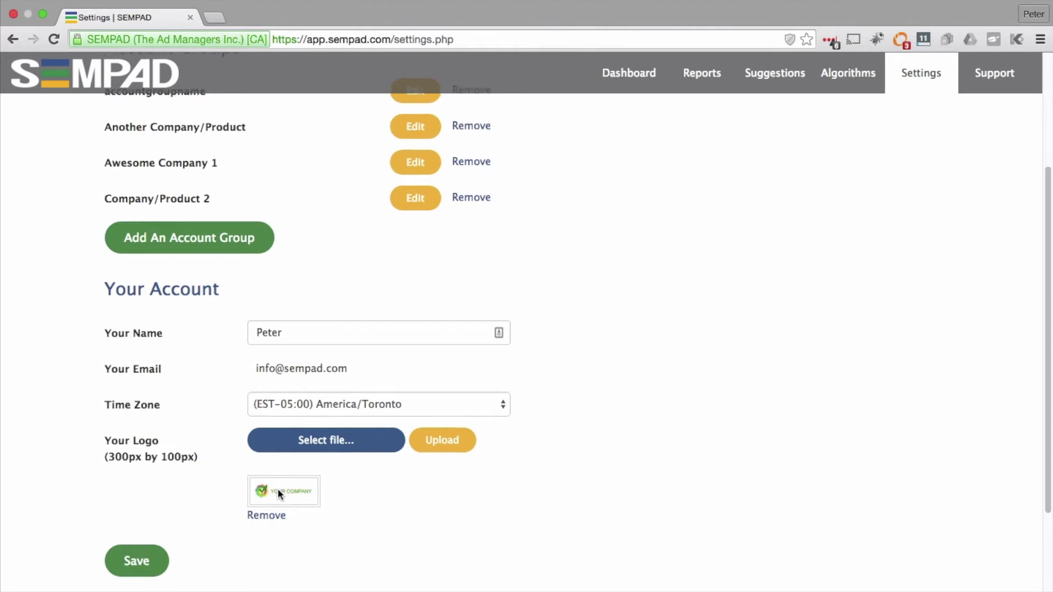
{"action": "scroll", "coordinate": [278, 491], "scroll_direction": "down", "scroll_amount": 5}
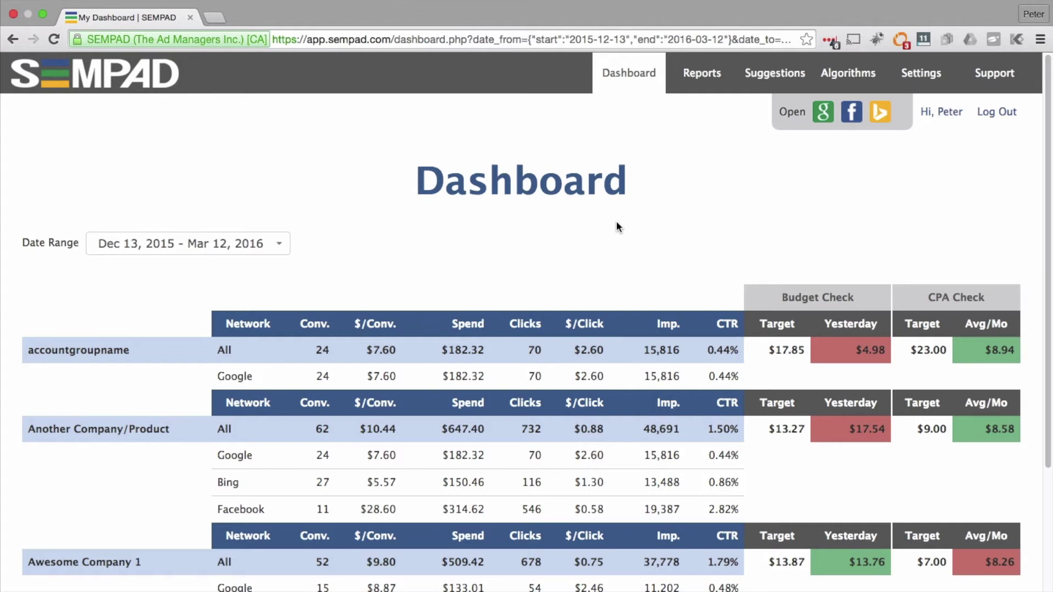
{"action": "left_click", "coordinate": [177, 244]}
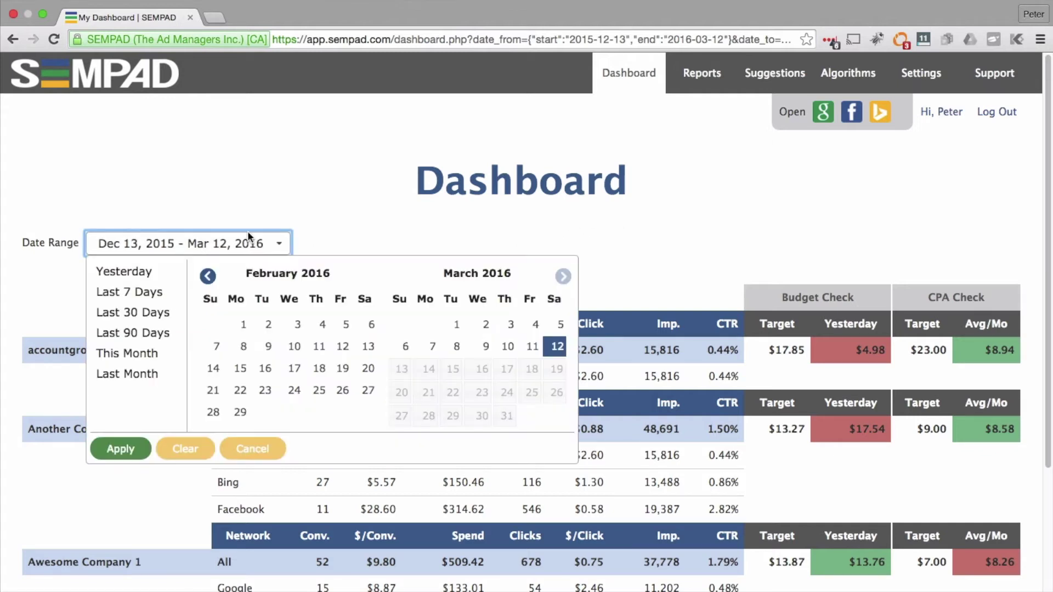
{"action": "left_click", "coordinate": [137, 354]}
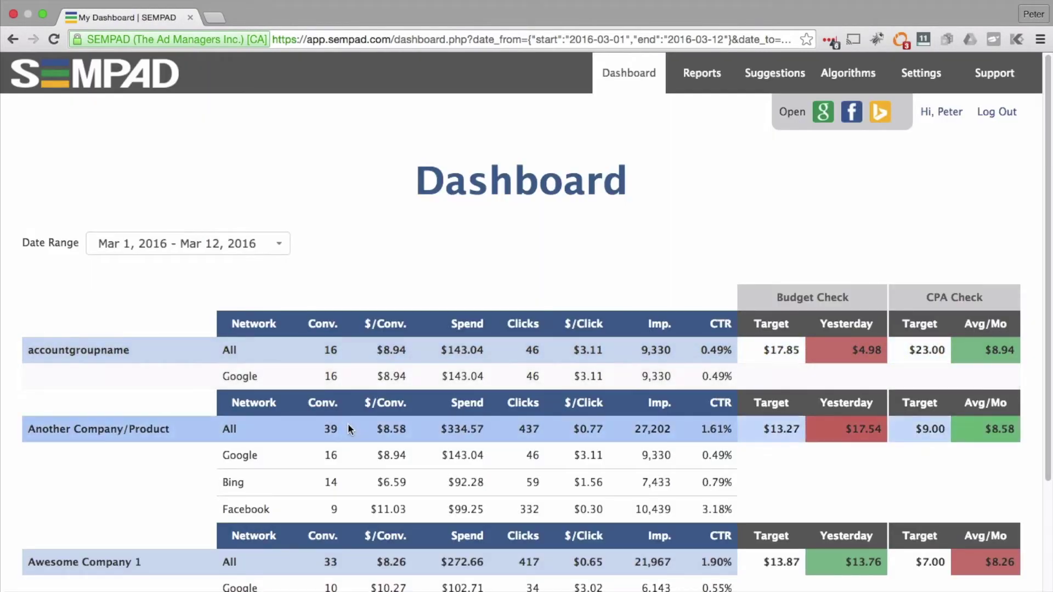
Step: Scroll through the Dashboard's per-group conversions, spend and clicks
{"action": "scroll", "coordinate": [342, 436], "scroll_direction": "down", "scroll_amount": 1}
{"action": "scroll", "coordinate": [341, 433], "scroll_direction": "down", "scroll_amount": 2}
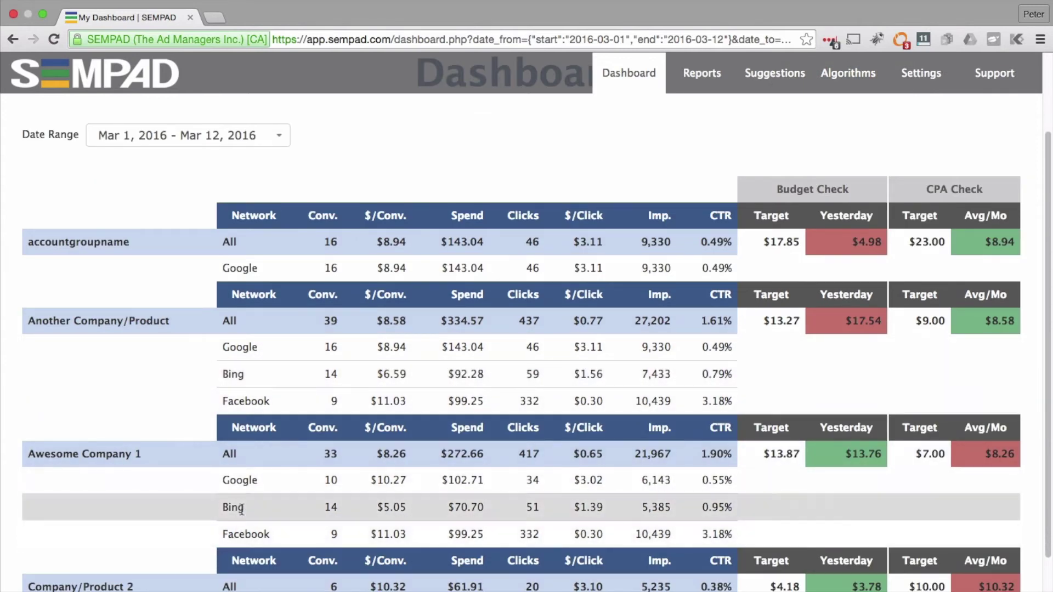
{"action": "scroll", "coordinate": [329, 439], "scroll_direction": "up", "scroll_amount": 1}
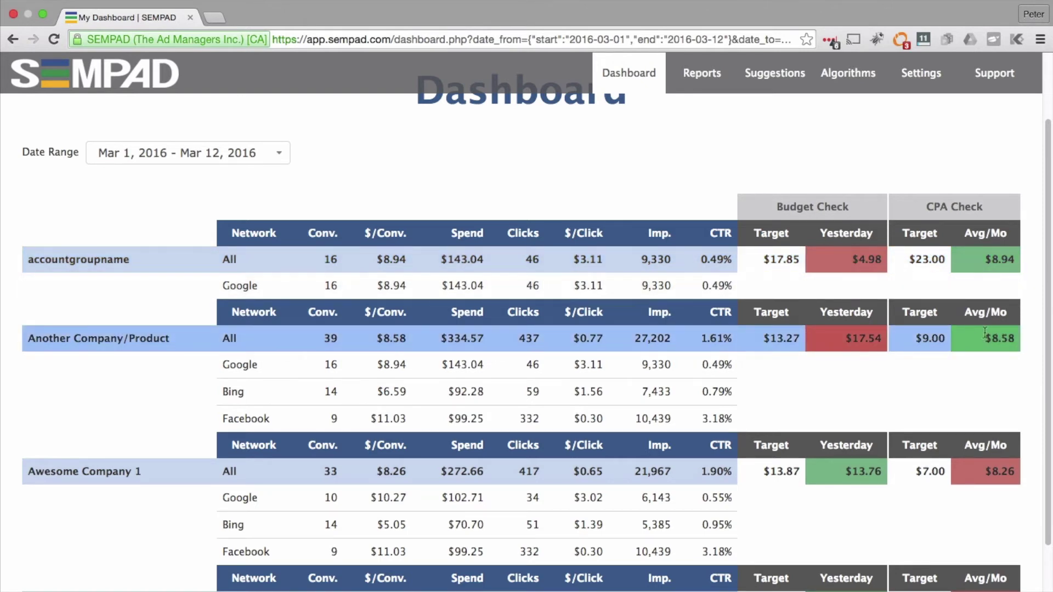
{"action": "scroll", "coordinate": [942, 357], "scroll_direction": "down", "scroll_amount": 2}
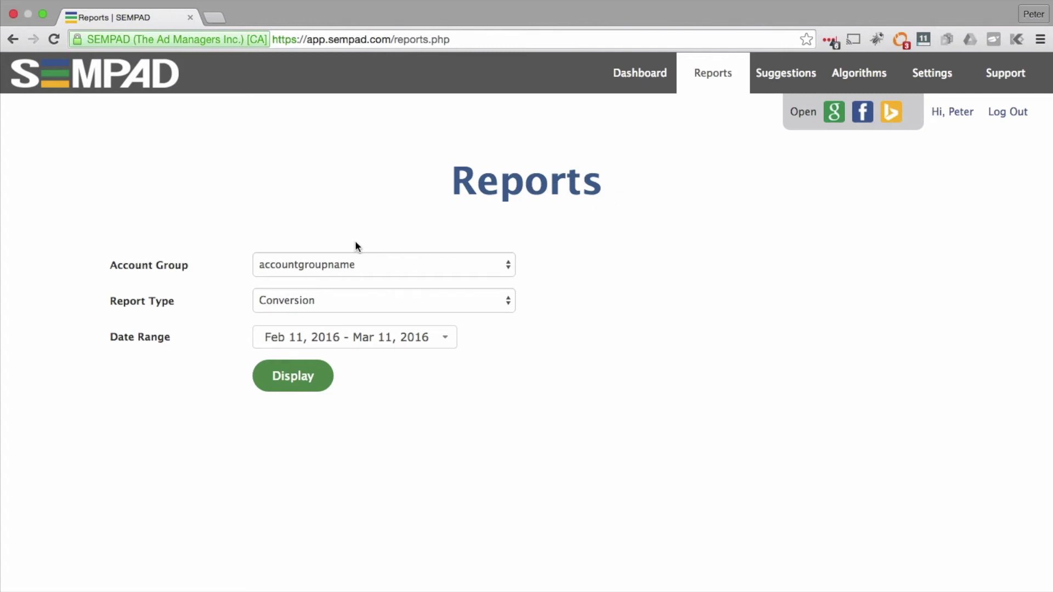
Step: Display the Conversion report for Another Company/Product over This Month (Mar 1–12, 2016)
{"action": "left_click", "coordinate": [361, 264]}
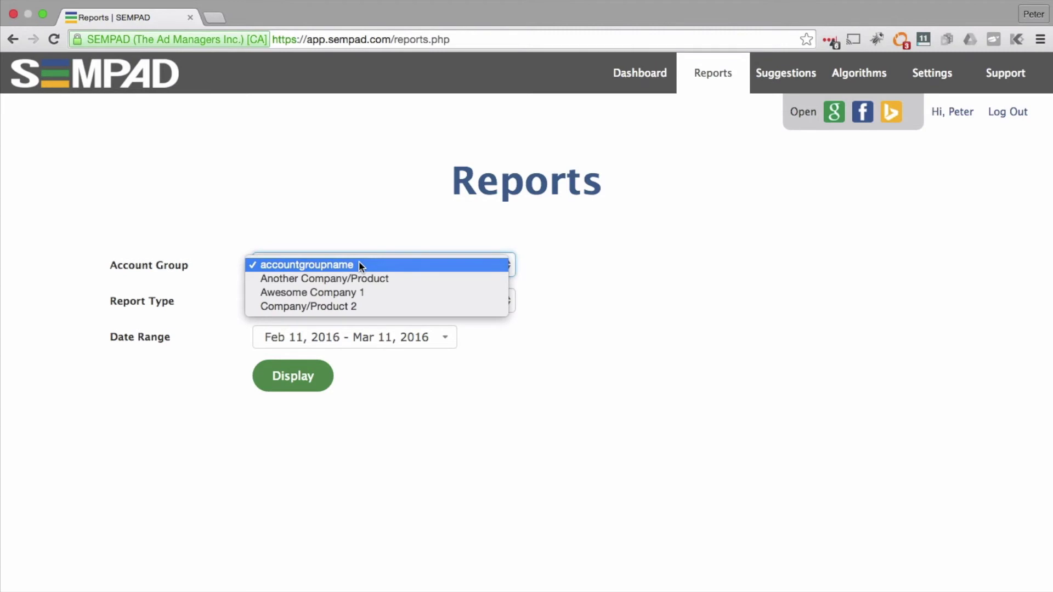
{"action": "left_click", "coordinate": [358, 278]}
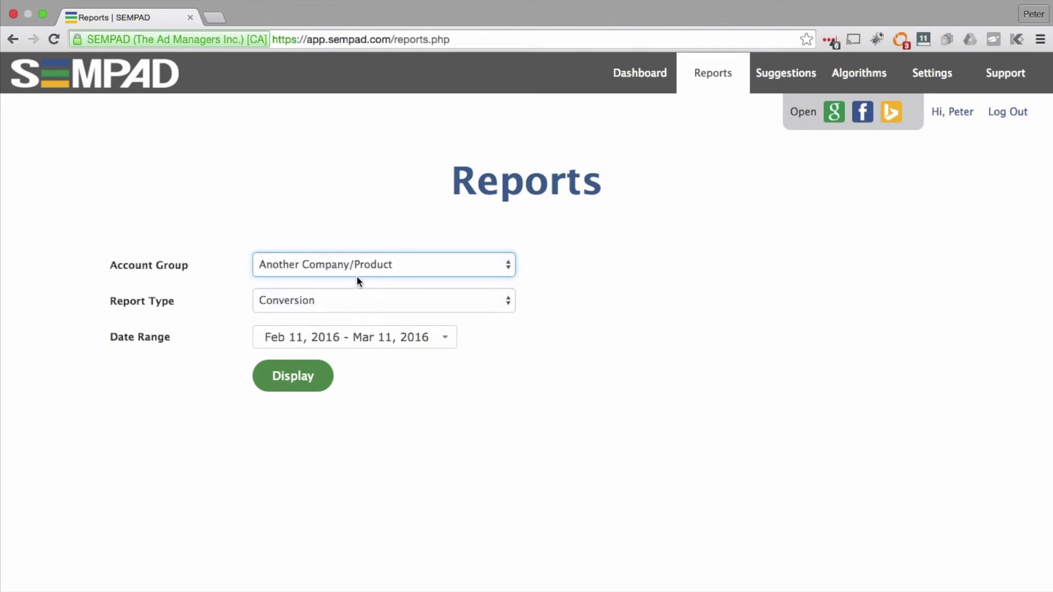
{"action": "left_click", "coordinate": [347, 299]}
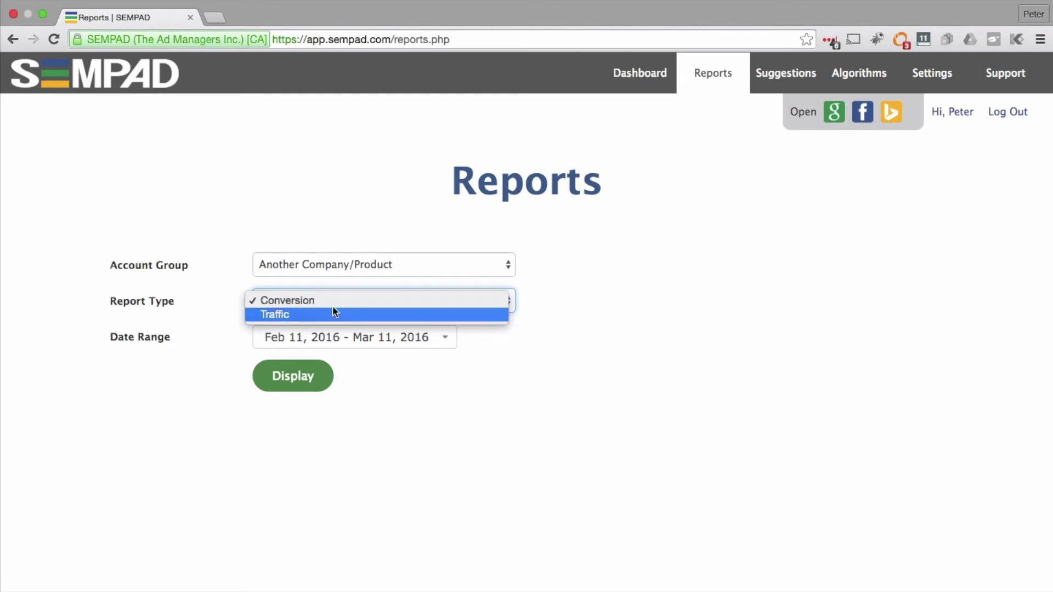
{"action": "left_click", "coordinate": [332, 300]}
{"action": "left_click", "coordinate": [332, 337]}
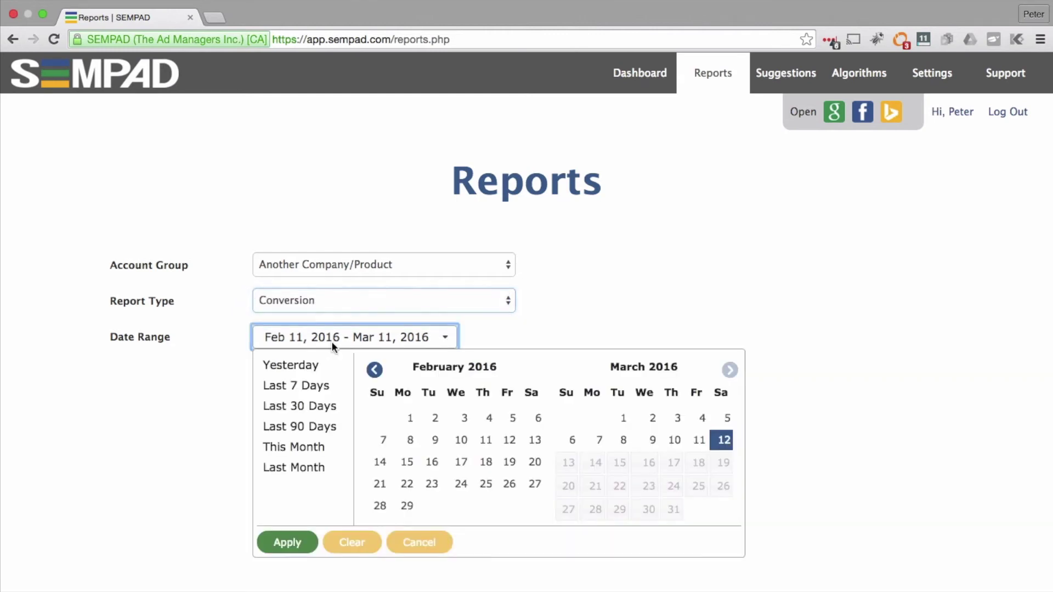
{"action": "left_click", "coordinate": [299, 444]}
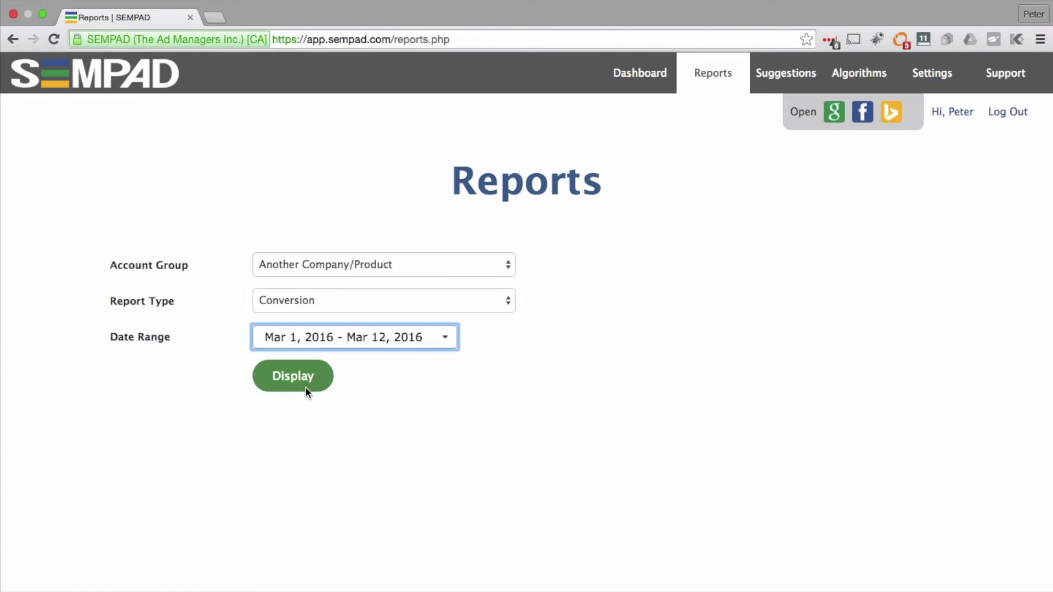
{"action": "left_click", "coordinate": [304, 379]}
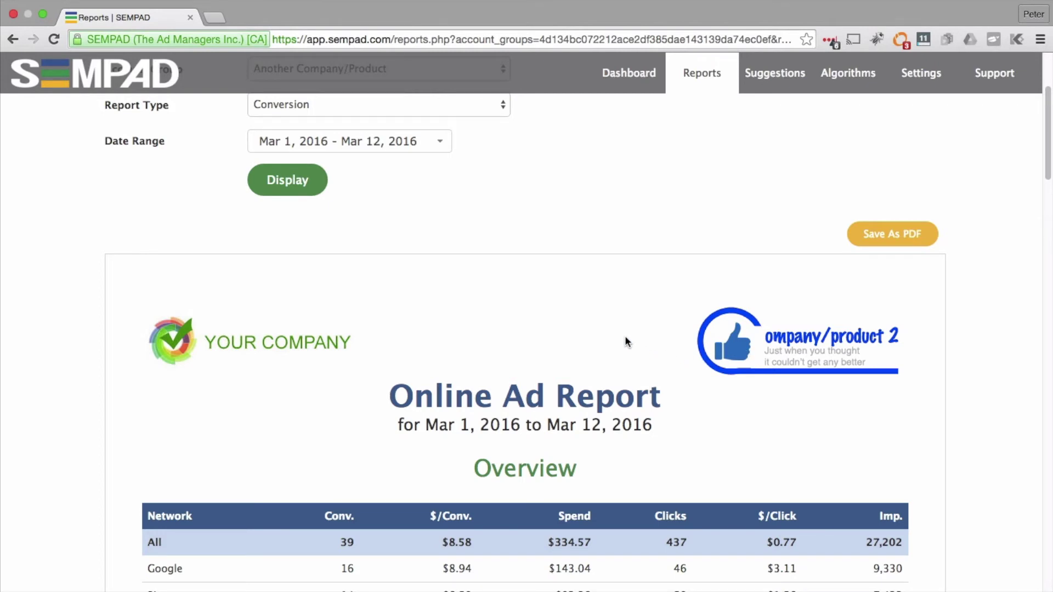
{"action": "scroll", "coordinate": [625, 337], "scroll_direction": "down", "scroll_amount": 3}
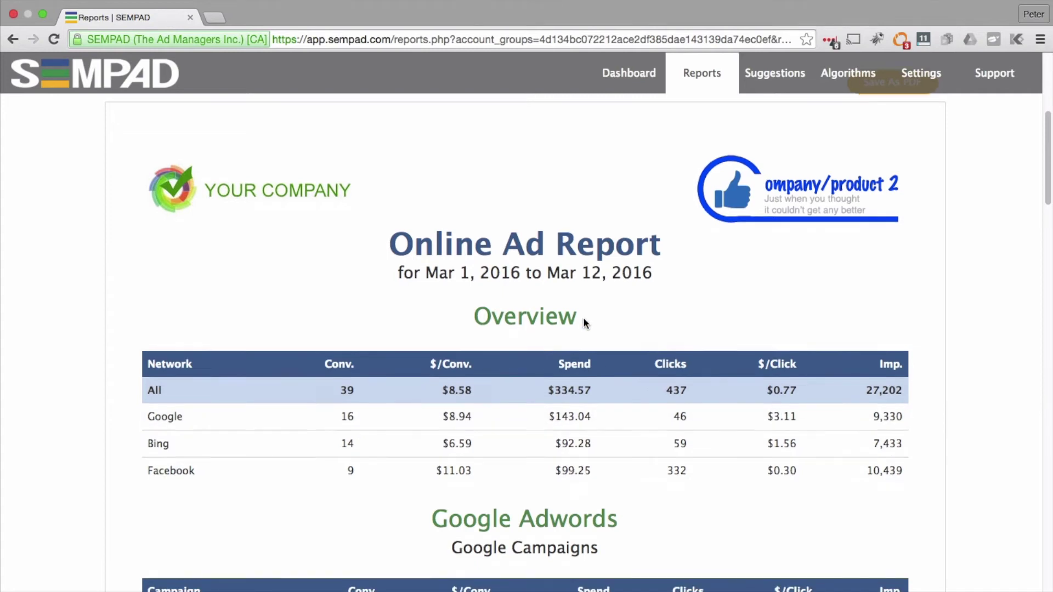
{"action": "scroll", "coordinate": [584, 318], "scroll_direction": "down", "scroll_amount": 1}
{"action": "scroll", "coordinate": [583, 321], "scroll_direction": "down", "scroll_amount": 1}
{"action": "scroll", "coordinate": [582, 327], "scroll_direction": "down", "scroll_amount": 2}
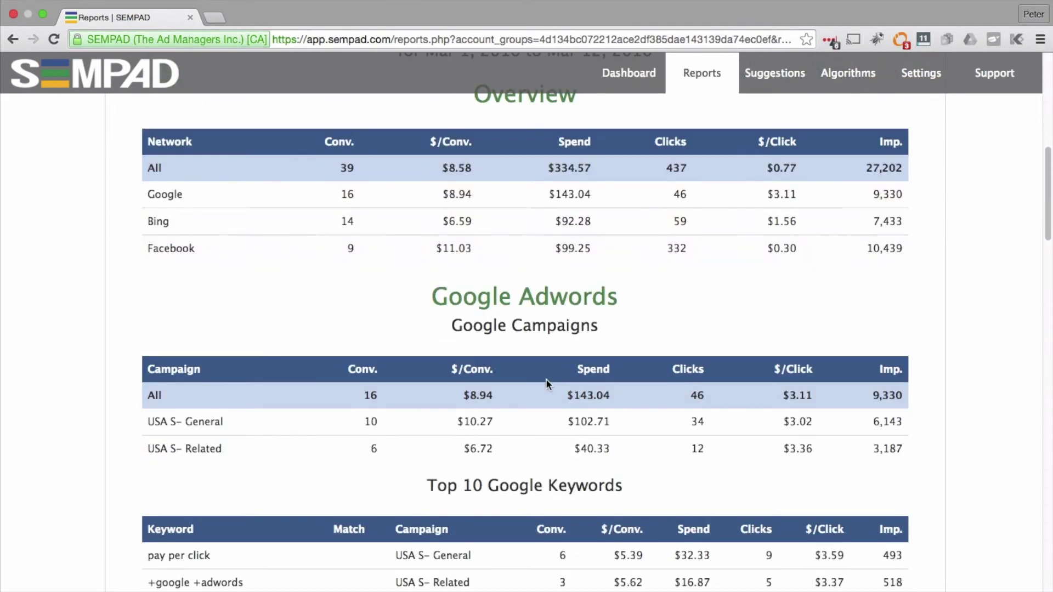
{"action": "scroll", "coordinate": [538, 409], "scroll_direction": "down", "scroll_amount": 1}
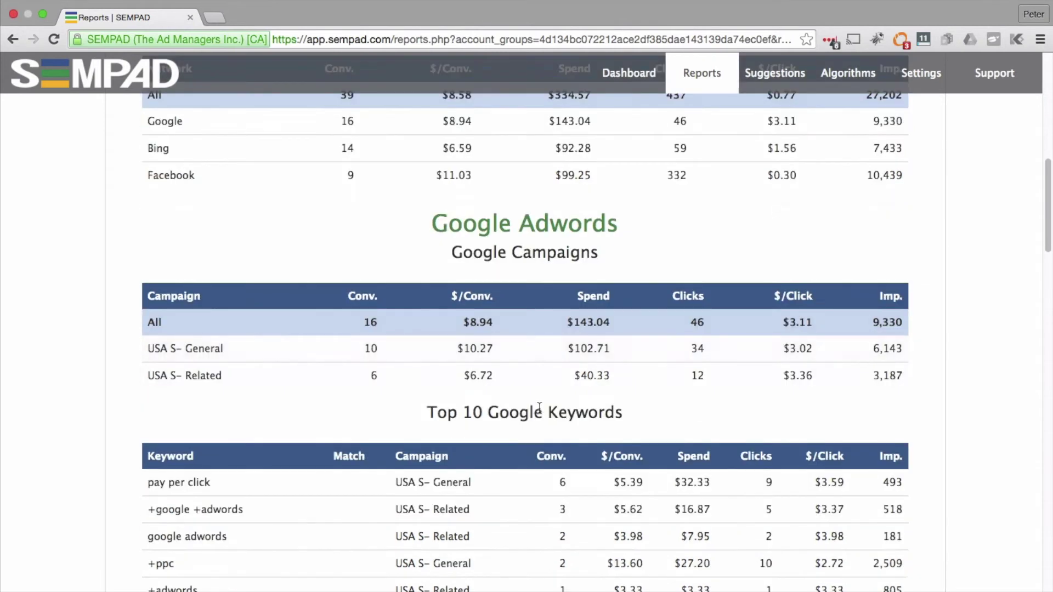
{"action": "scroll", "coordinate": [536, 434], "scroll_direction": "down", "scroll_amount": 5}
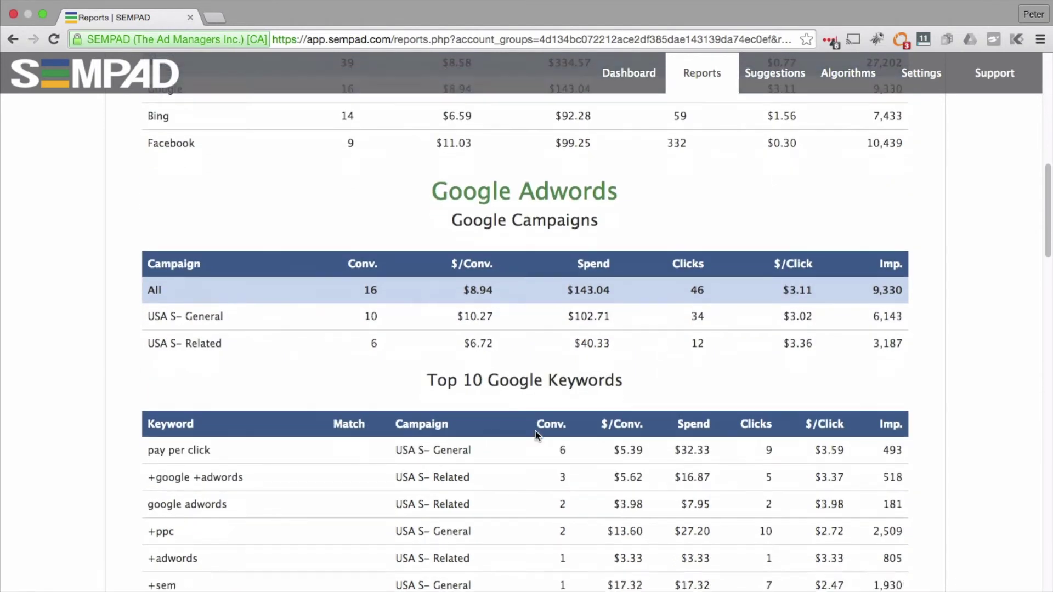
{"action": "scroll", "coordinate": [535, 427], "scroll_direction": "down", "scroll_amount": 4}
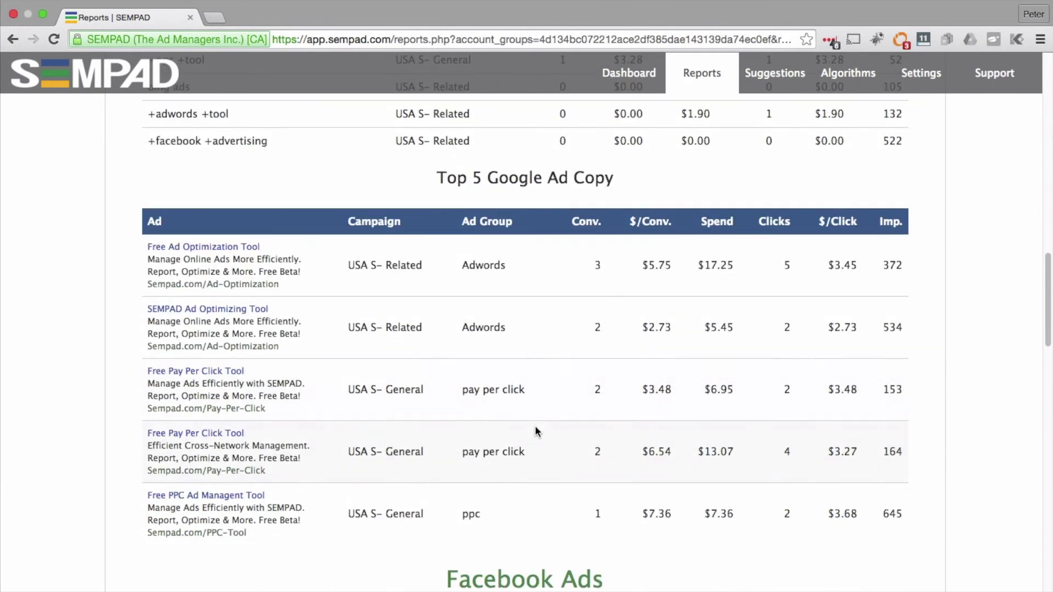
{"action": "scroll", "coordinate": [496, 370], "scroll_direction": "down", "scroll_amount": 1}
{"action": "scroll", "coordinate": [503, 374], "scroll_direction": "down", "scroll_amount": 8}
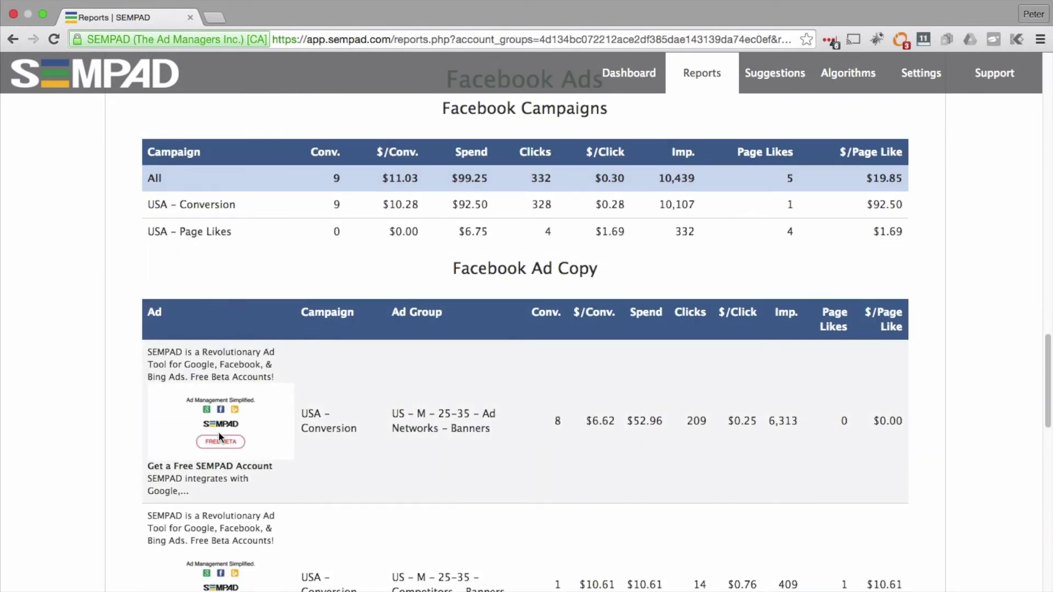
{"action": "scroll", "coordinate": [307, 404], "scroll_direction": "down", "scroll_amount": 20}
{"action": "scroll", "coordinate": [308, 401], "scroll_direction": "down", "scroll_amount": 3}
{"action": "scroll", "coordinate": [327, 382], "scroll_direction": "up", "scroll_amount": 5}
{"action": "scroll", "coordinate": [479, 311], "scroll_direction": "up", "scroll_amount": 15}
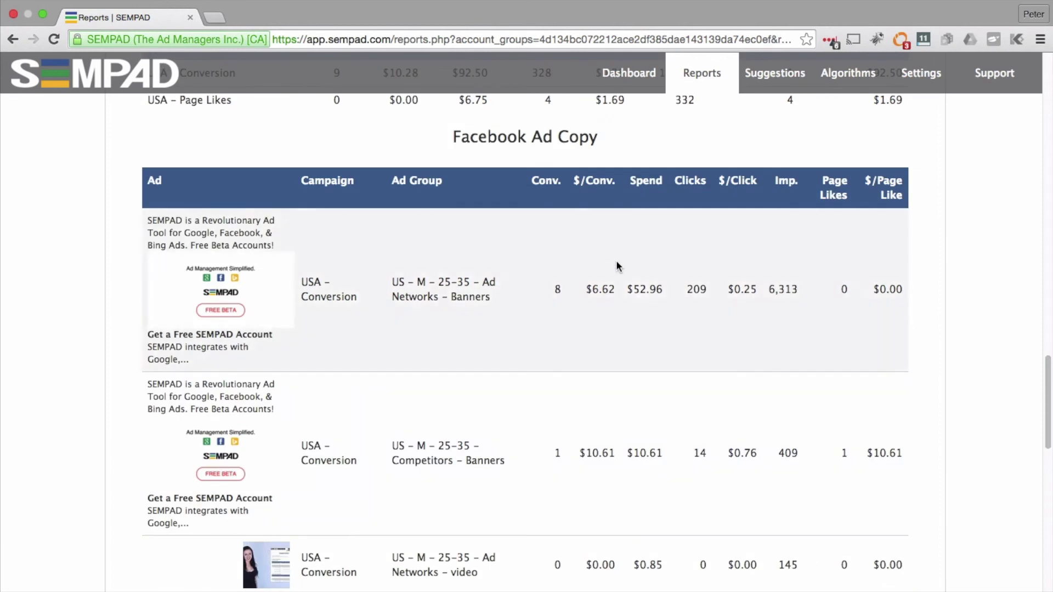
{"action": "scroll", "coordinate": [617, 266], "scroll_direction": "up", "scroll_amount": 20}
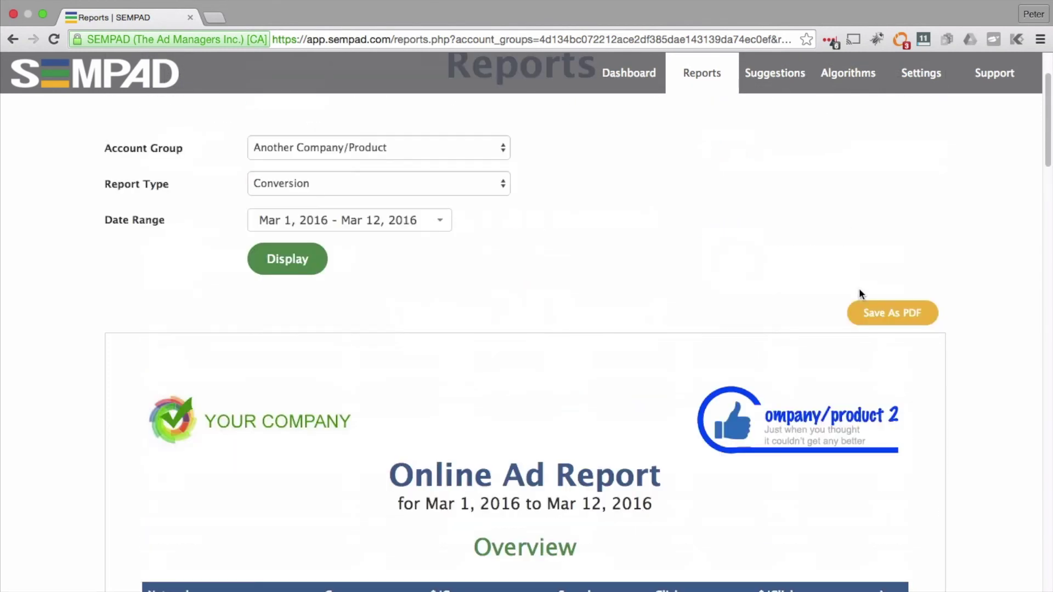
{"action": "left_click", "coordinate": [914, 309]}
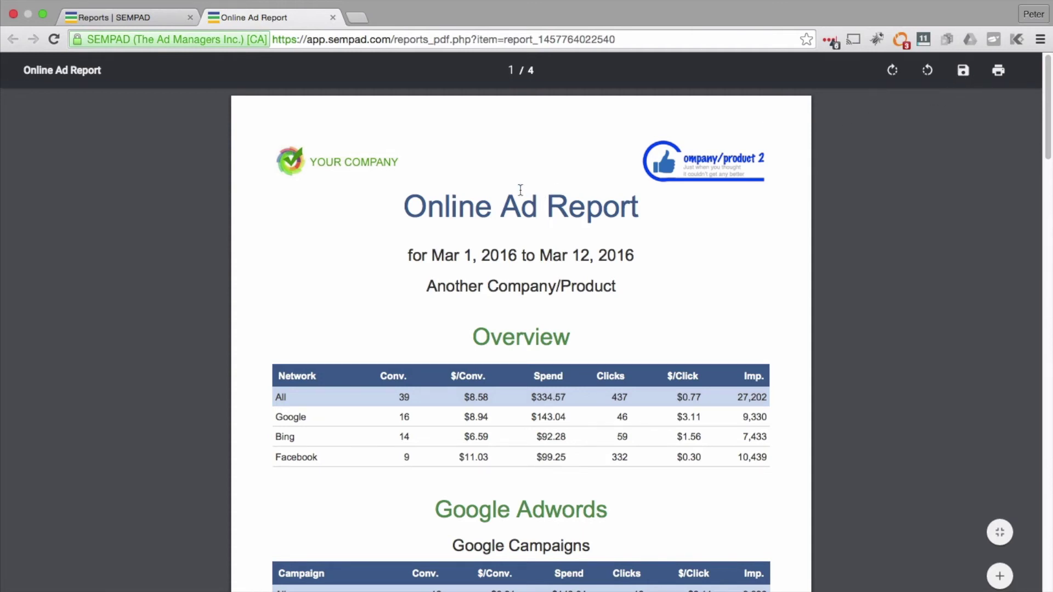
{"action": "left_click", "coordinate": [333, 18]}
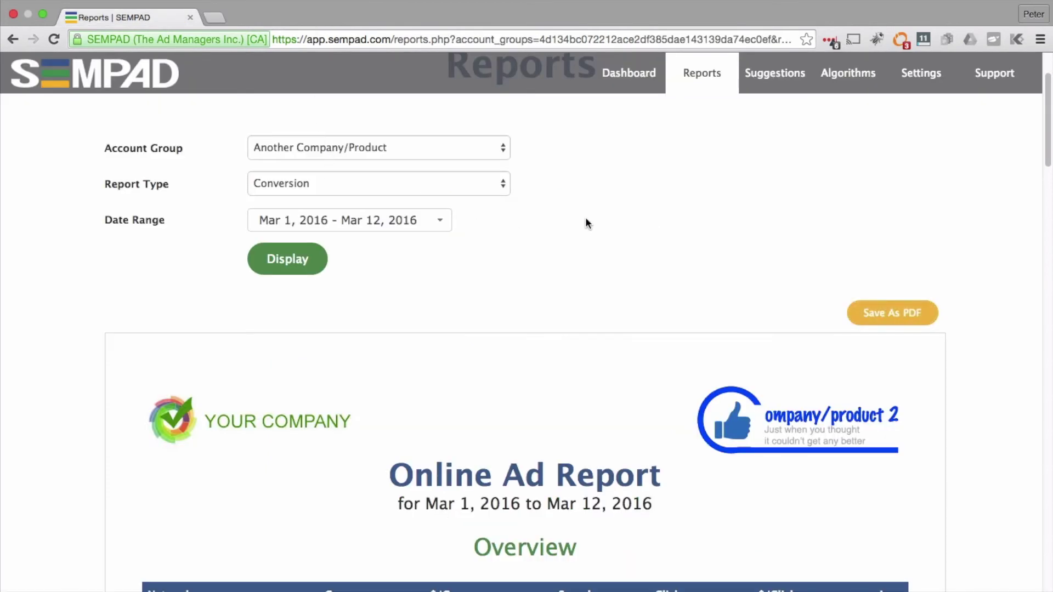
{"action": "scroll", "coordinate": [577, 220], "scroll_direction": "up", "scroll_amount": 3}
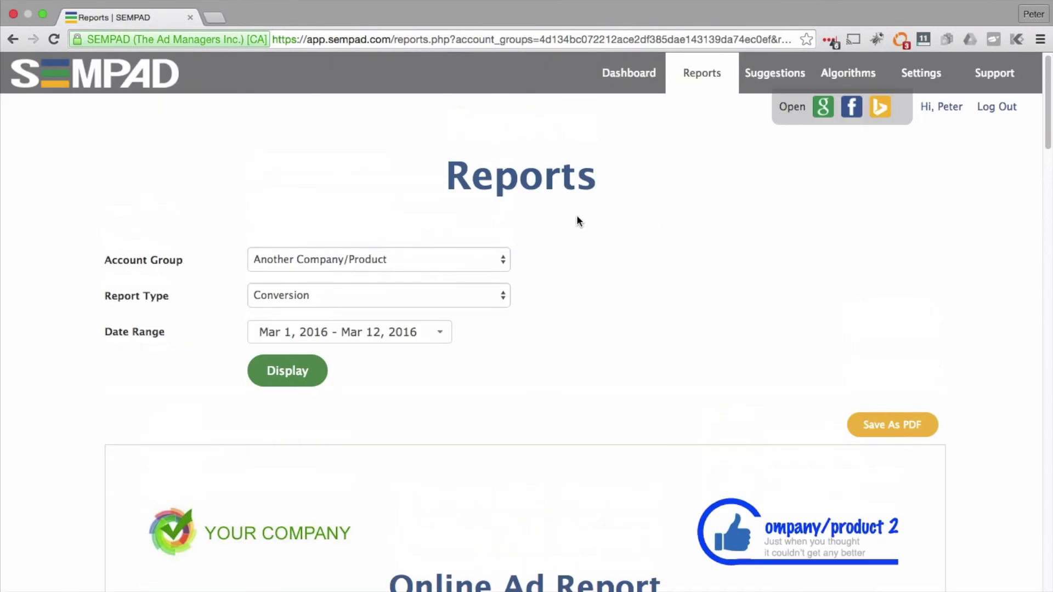
{"action": "left_click", "coordinate": [763, 71]}
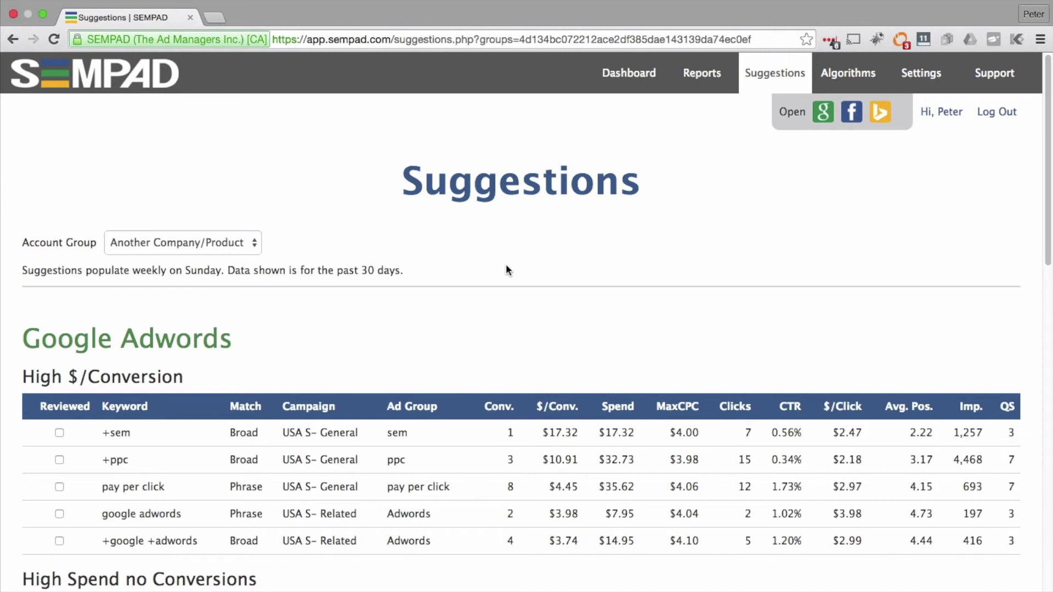
{"action": "left_click", "coordinate": [223, 241]}
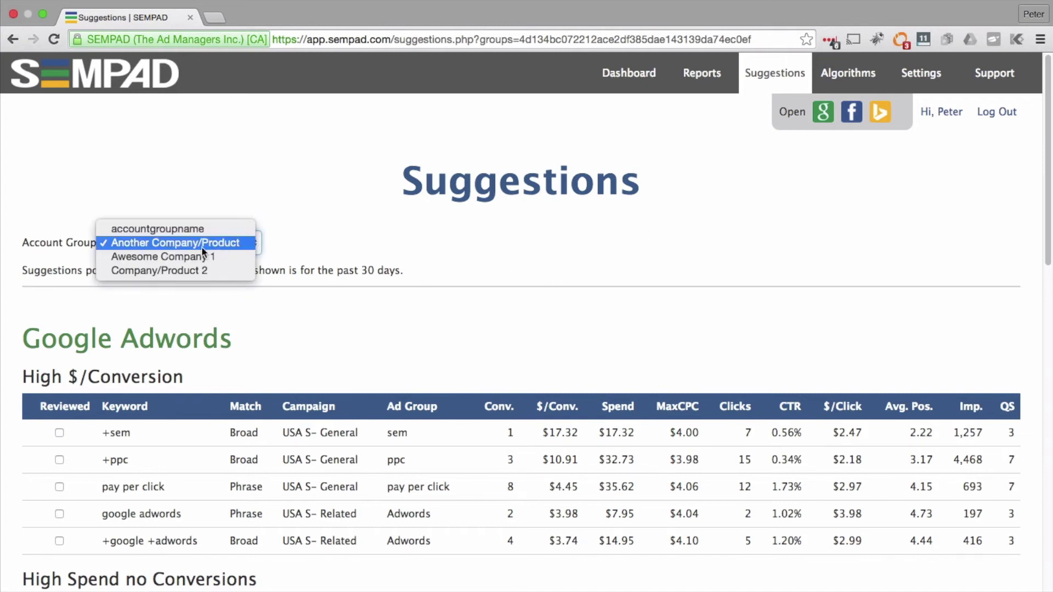
{"action": "left_click", "coordinate": [182, 245]}
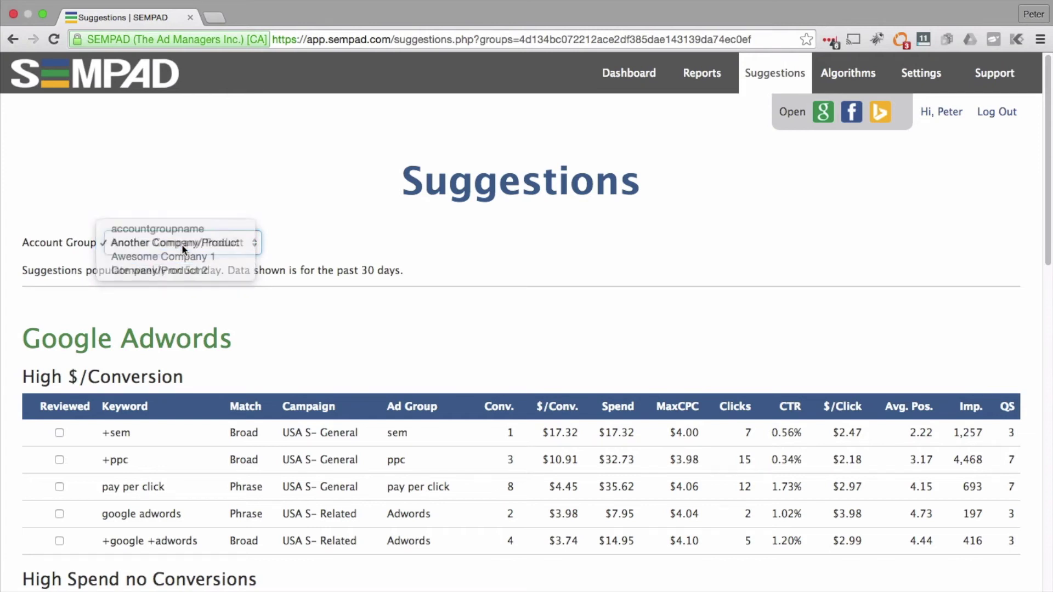
{"action": "scroll", "coordinate": [182, 246], "scroll_direction": "down", "scroll_amount": 4}
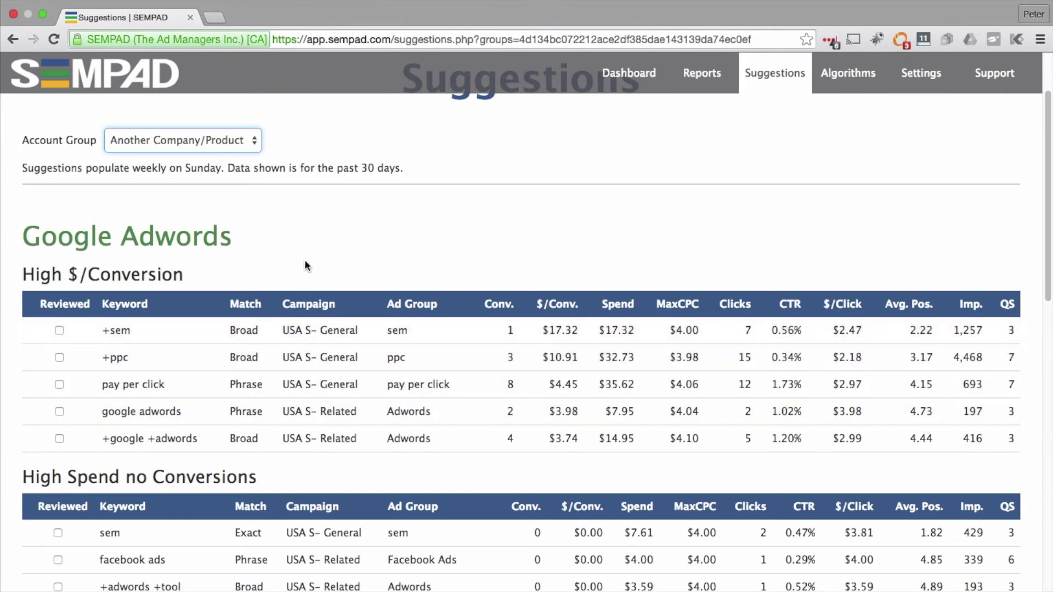
{"action": "scroll", "coordinate": [305, 262], "scroll_direction": "down", "scroll_amount": 1}
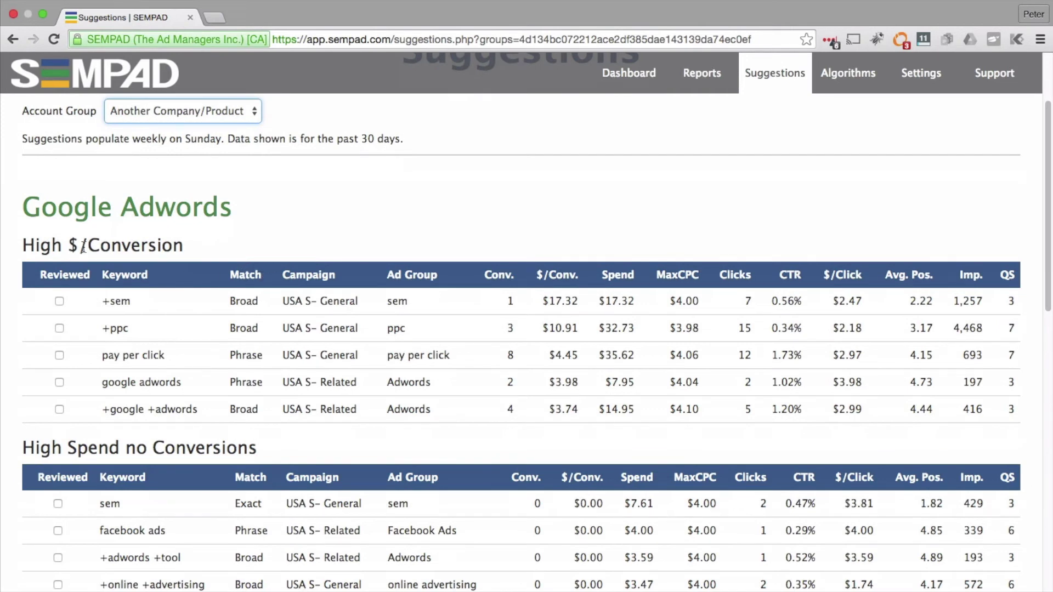
{"action": "scroll", "coordinate": [104, 296], "scroll_direction": "down", "scroll_amount": 2}
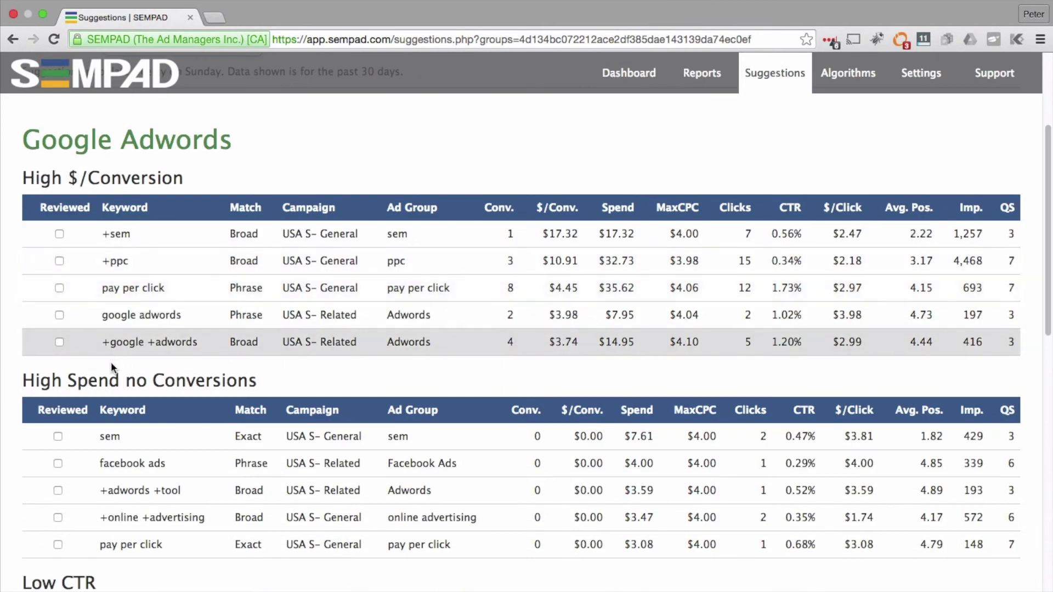
{"action": "scroll", "coordinate": [155, 381], "scroll_direction": "down", "scroll_amount": 3}
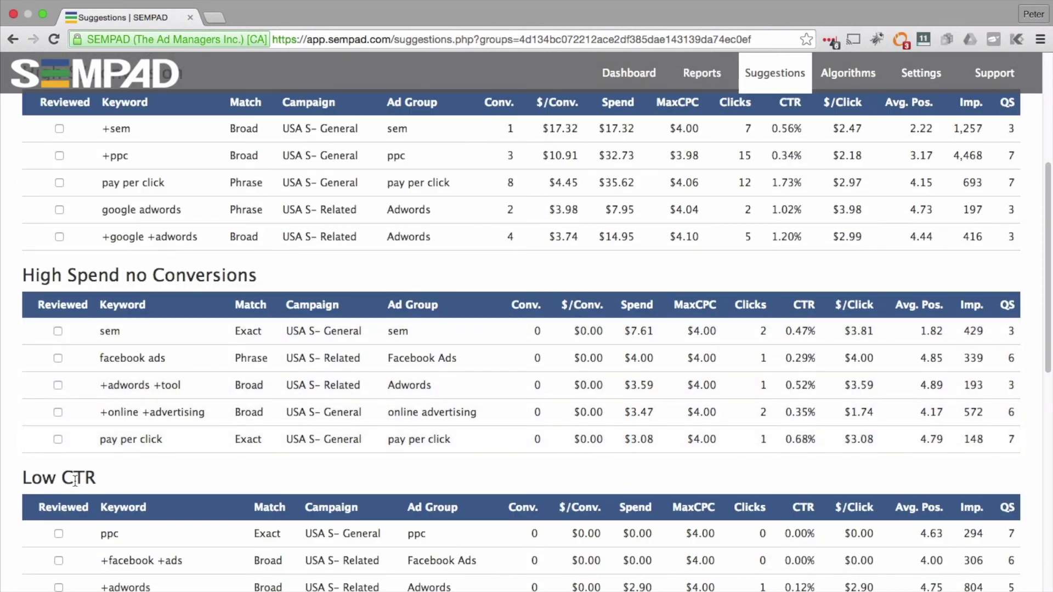
{"action": "scroll", "coordinate": [77, 472], "scroll_direction": "down", "scroll_amount": 7}
{"action": "scroll", "coordinate": [77, 468], "scroll_direction": "down", "scroll_amount": 1}
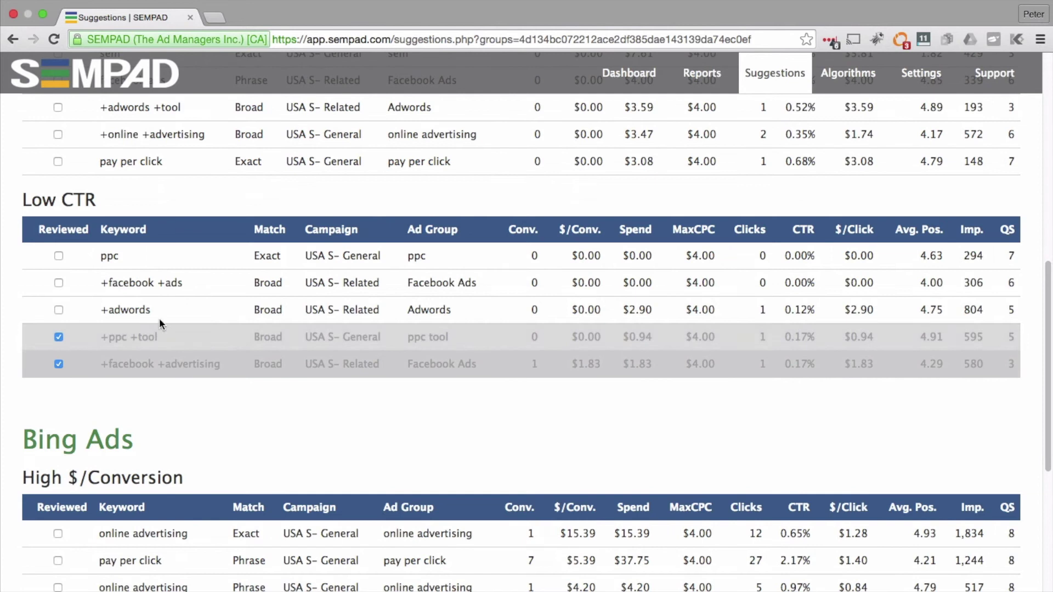
{"action": "scroll", "coordinate": [134, 406], "scroll_direction": "down", "scroll_amount": 3}
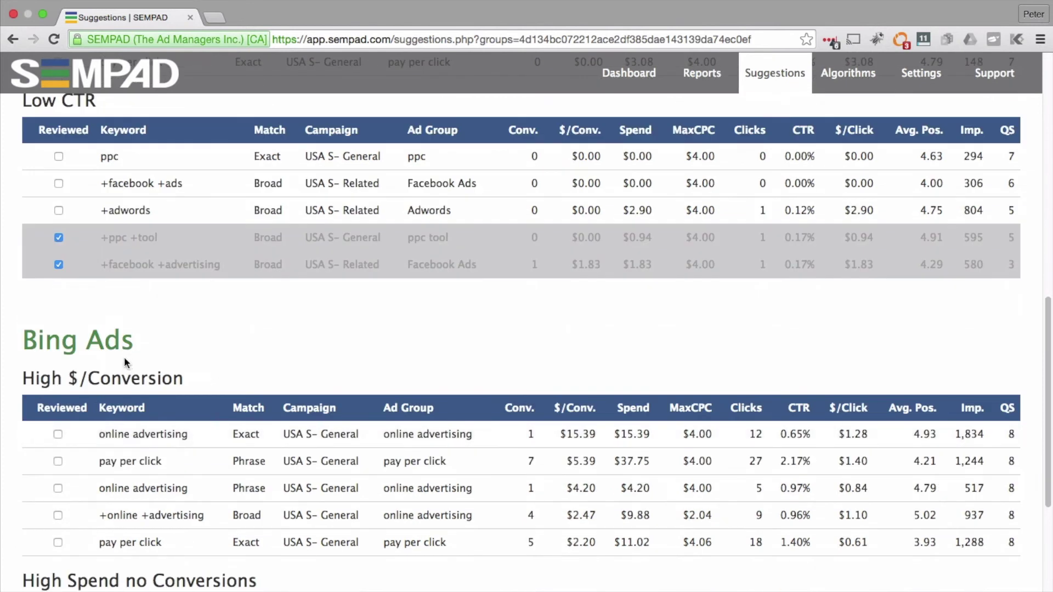
{"action": "scroll", "coordinate": [125, 359], "scroll_direction": "up", "scroll_amount": 12}
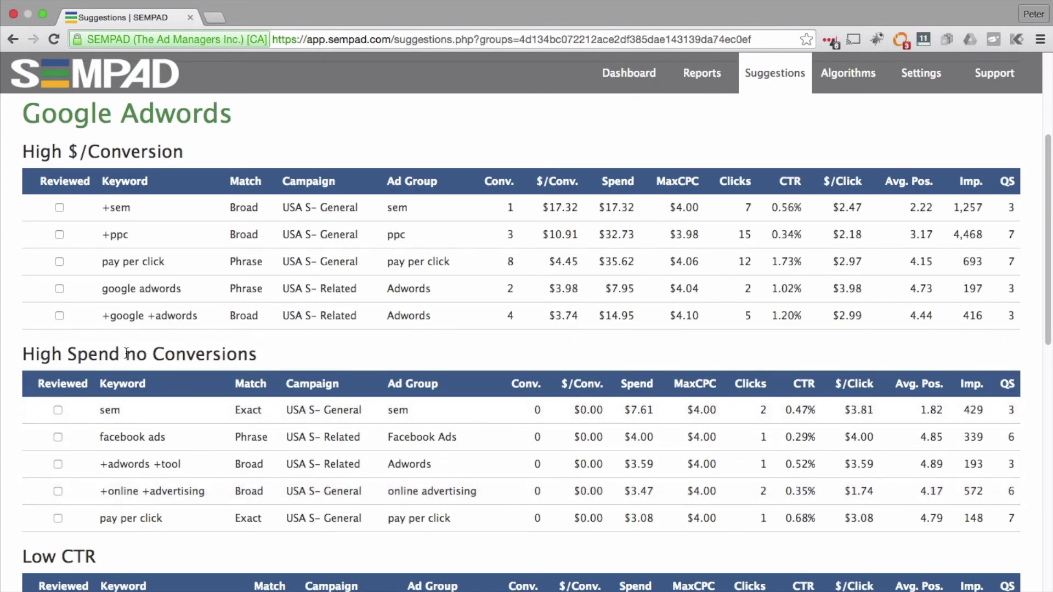
{"action": "scroll", "coordinate": [127, 353], "scroll_direction": "up", "scroll_amount": 4}
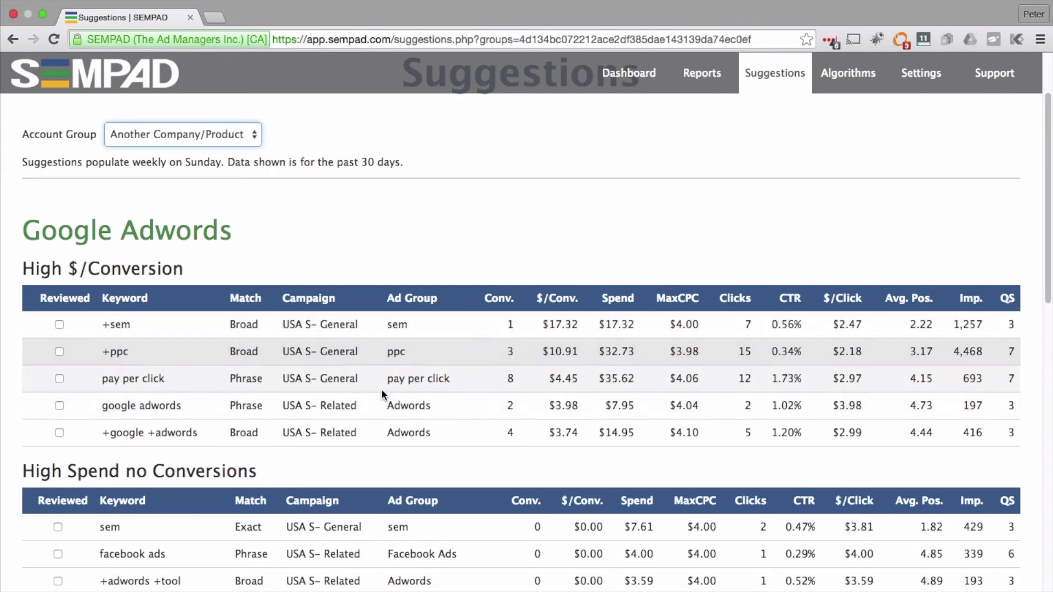
{"action": "scroll", "coordinate": [394, 360], "scroll_direction": "up", "scroll_amount": 2}
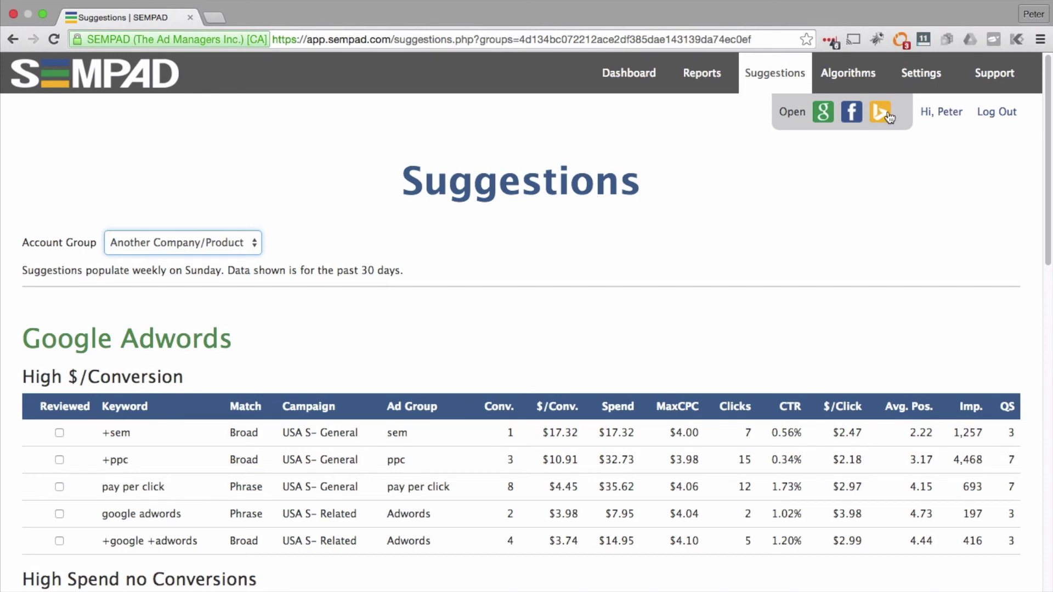
Step: Mark the +sem keyword in the High $/Conversion table as reviewed, greying out its row
{"action": "scroll", "coordinate": [220, 373], "scroll_direction": "down", "scroll_amount": 1}
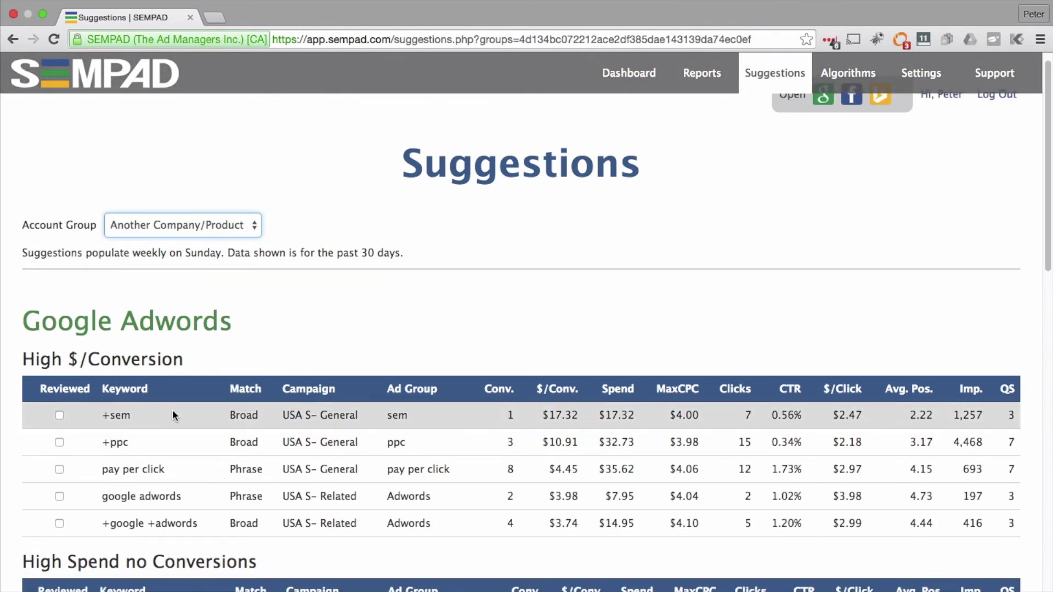
{"action": "left_click", "coordinate": [59, 416]}
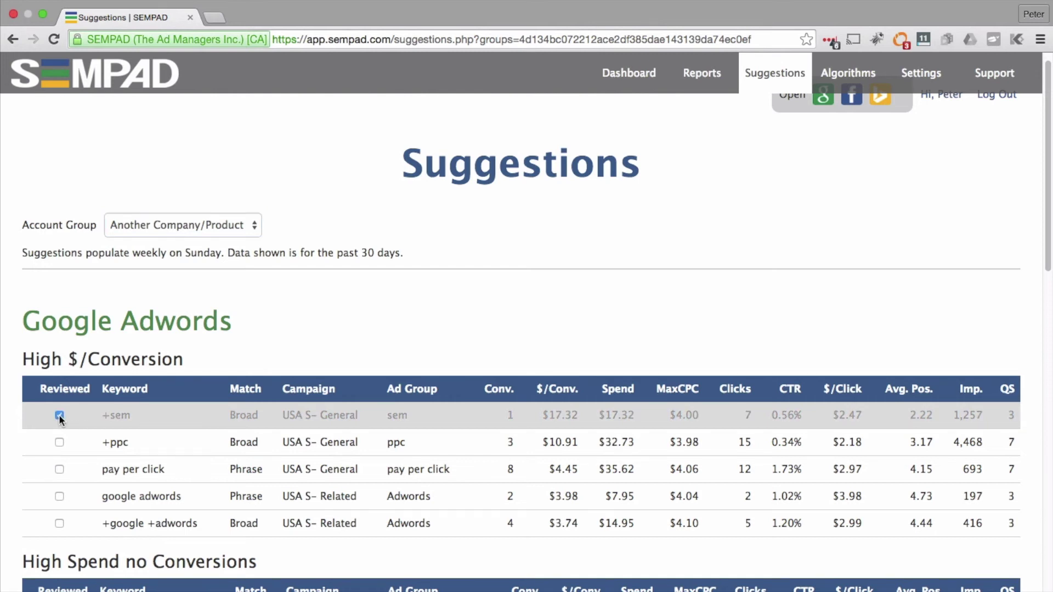
{"action": "scroll", "coordinate": [295, 428], "scroll_direction": "down", "scroll_amount": 1}
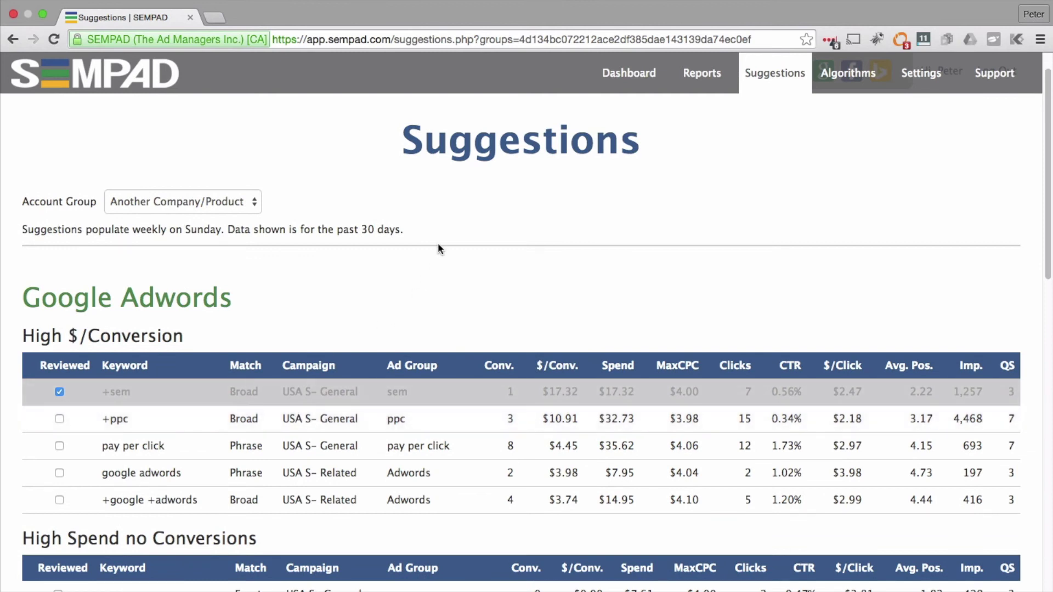
{"action": "scroll", "coordinate": [438, 245], "scroll_direction": "up", "scroll_amount": 2}
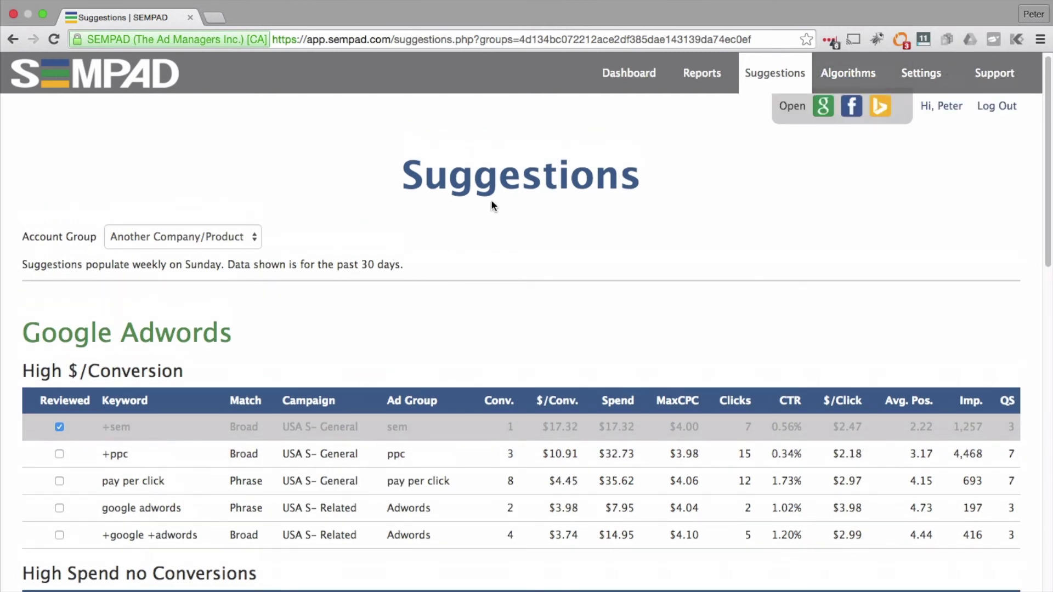
Step: Show the Algorithms page for the Another Company/Product account group
{"action": "left_click", "coordinate": [843, 83]}
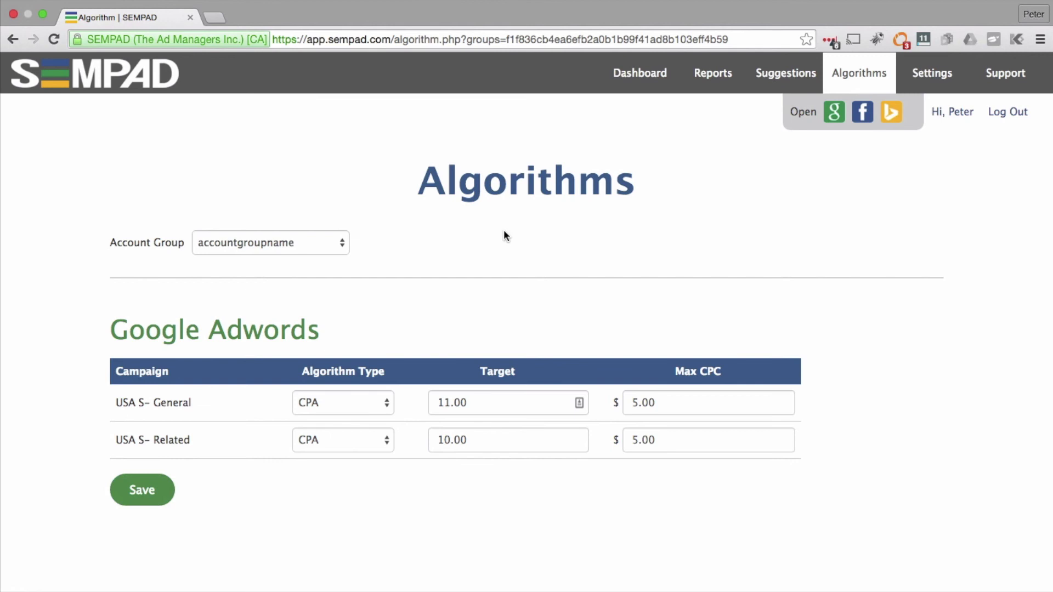
{"action": "left_click", "coordinate": [332, 243]}
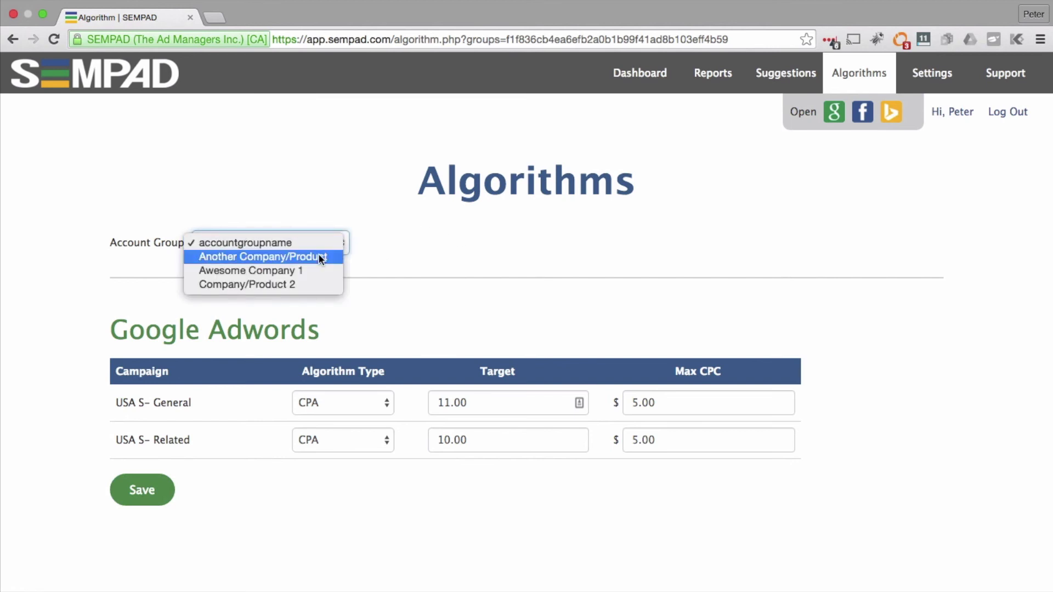
{"action": "left_click", "coordinate": [321, 257]}
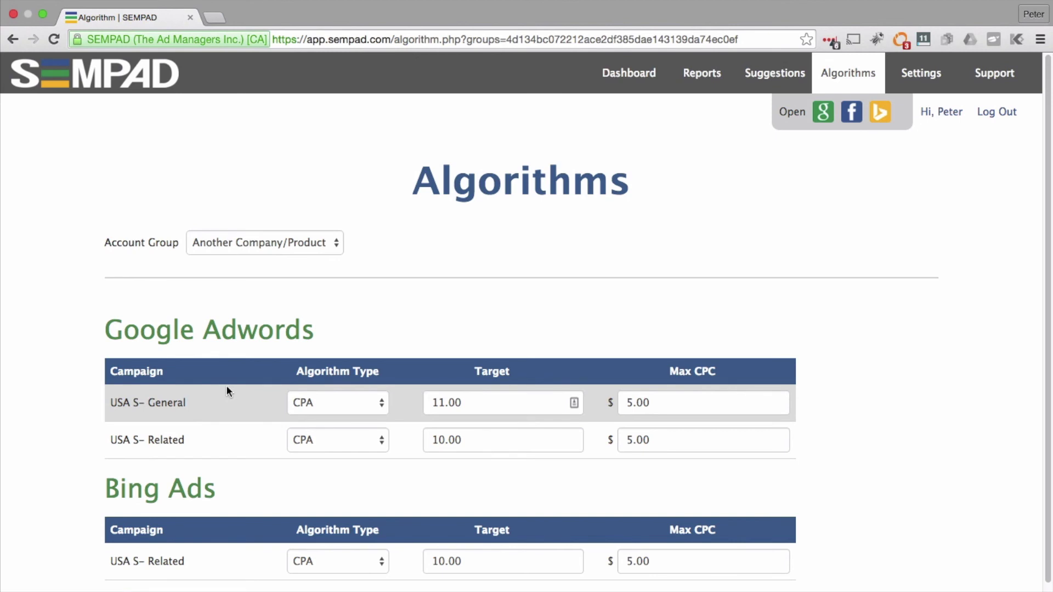
Step: Review USA S- General's algorithm choices and current 11.00 target and Max CPC, keeping CPA
{"action": "left_click", "coordinate": [344, 396]}
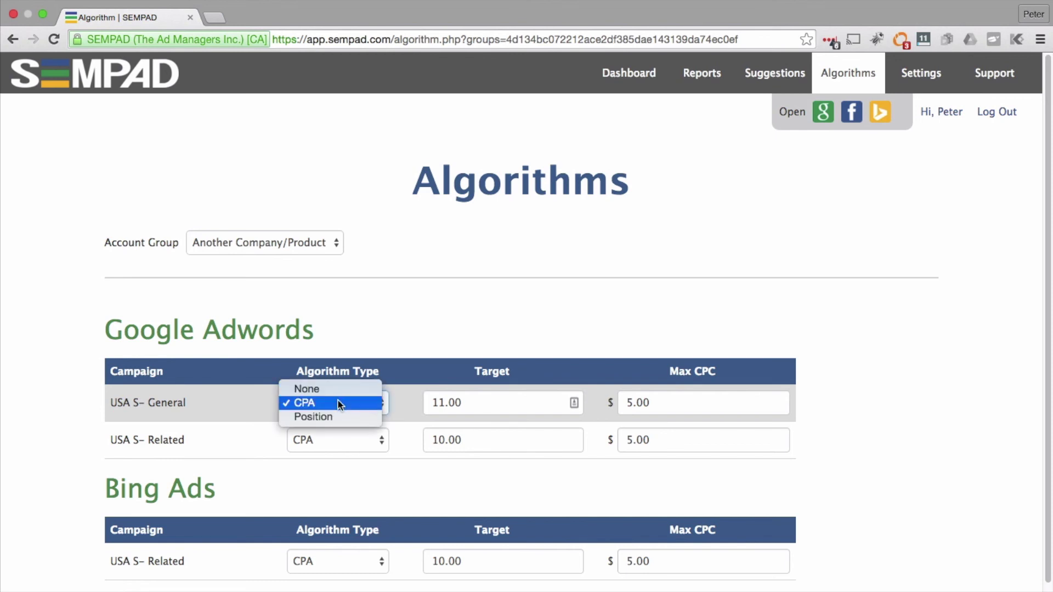
{"action": "left_click", "coordinate": [339, 406]}
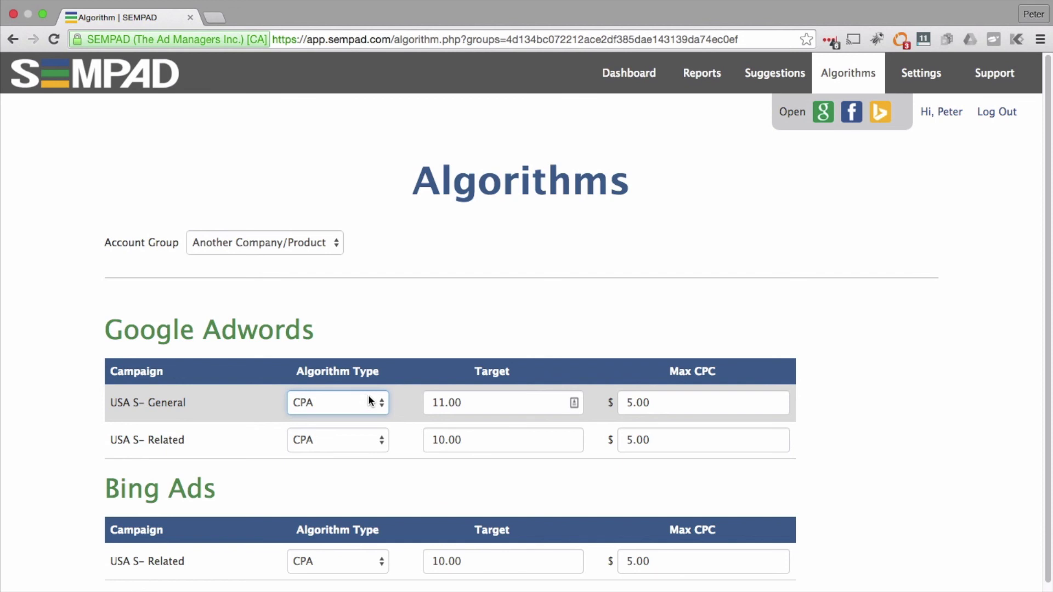
{"action": "left_click_drag", "start_coordinate": [497, 401], "coordinate": [406, 395]}
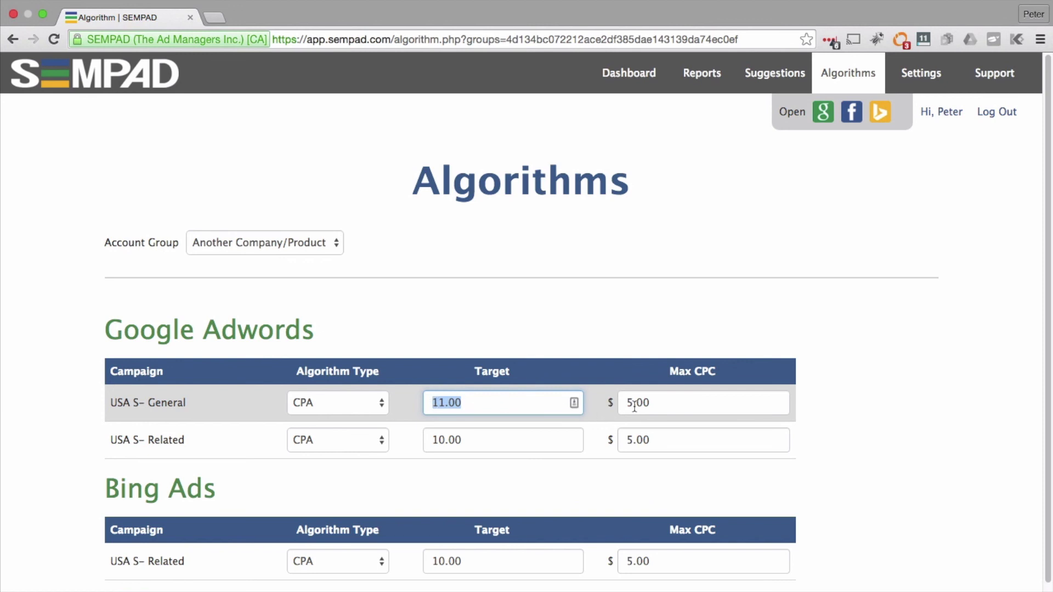
{"action": "left_click", "coordinate": [661, 401]}
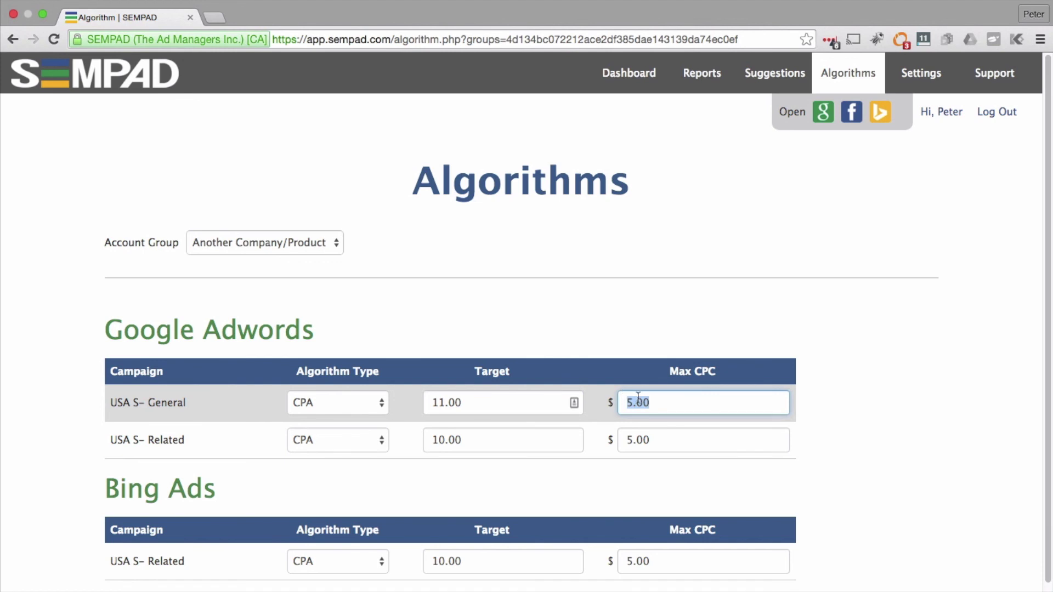
Step: Switch USA S- General to the Position algorithm with target 2 and save
{"action": "left_click", "coordinate": [363, 402]}
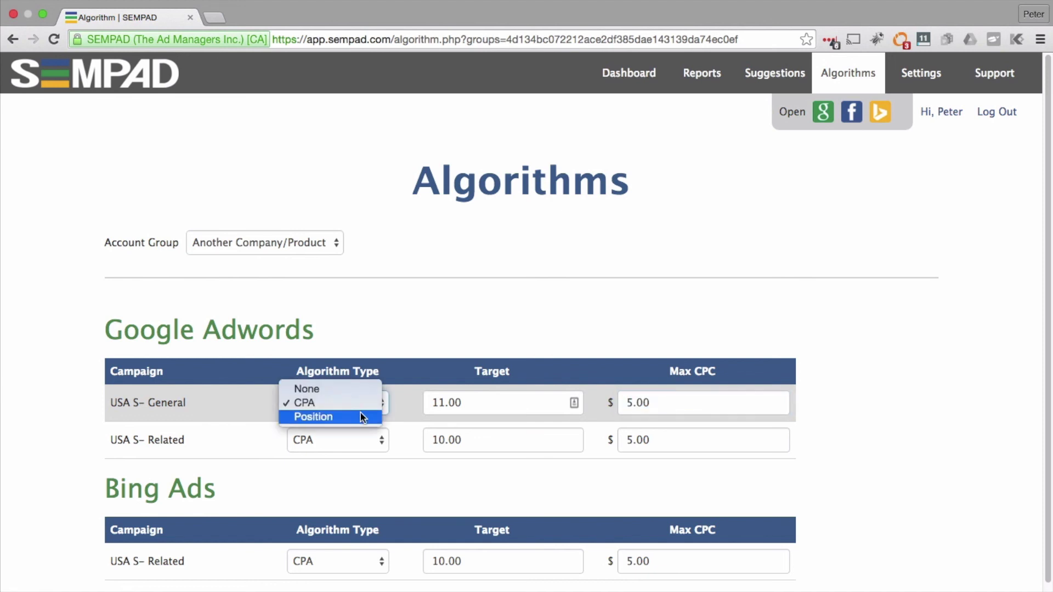
{"action": "left_click", "coordinate": [360, 417]}
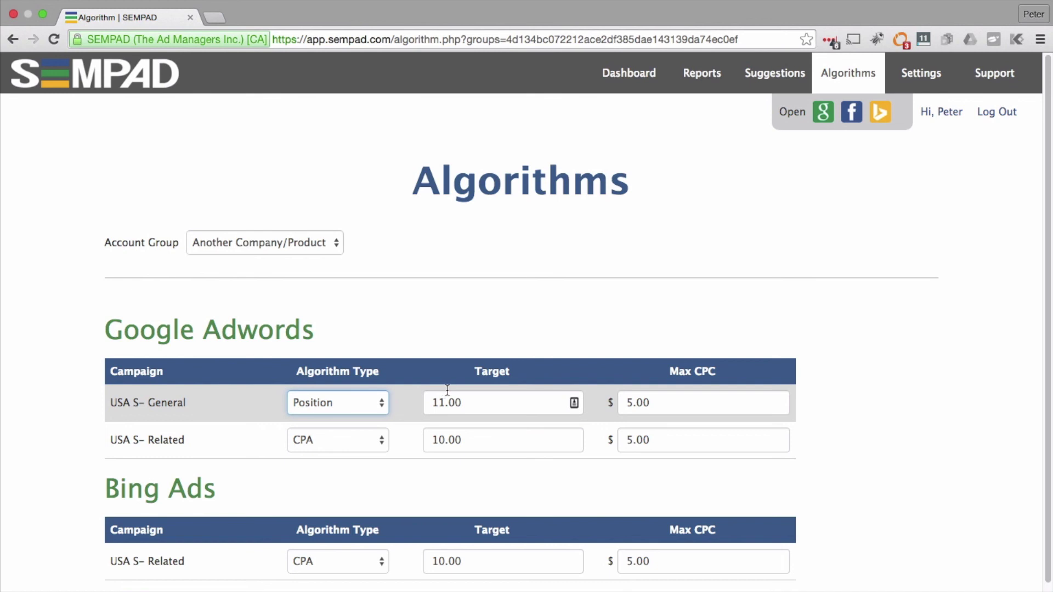
{"action": "left_click_drag", "start_coordinate": [482, 396], "coordinate": [421, 390]}
{"action": "type", "text": "2"}
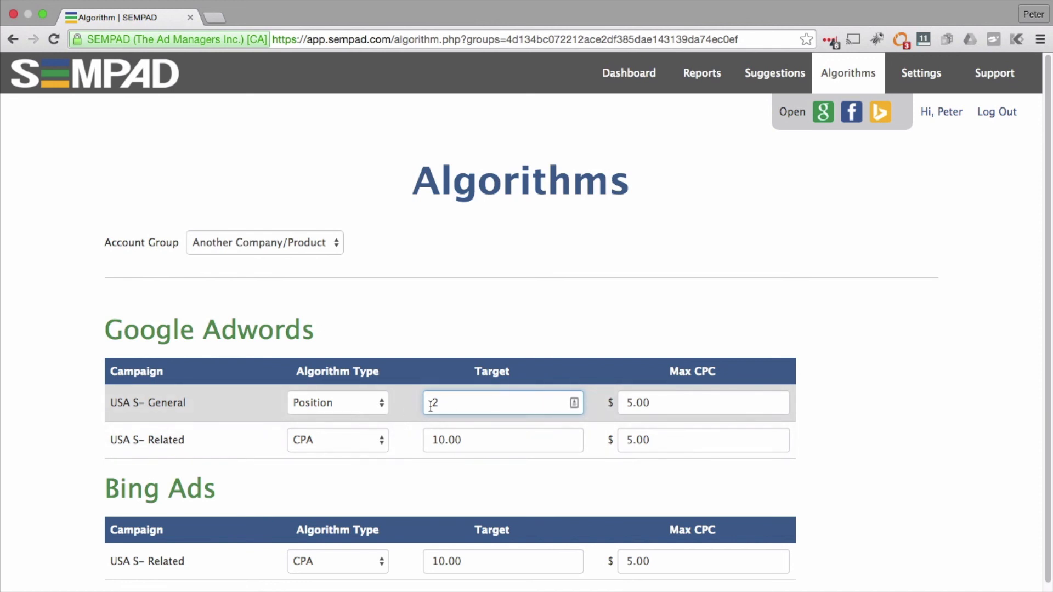
{"action": "scroll", "coordinate": [169, 514], "scroll_direction": "down", "scroll_amount": 3}
{"action": "left_click", "coordinate": [156, 527]}
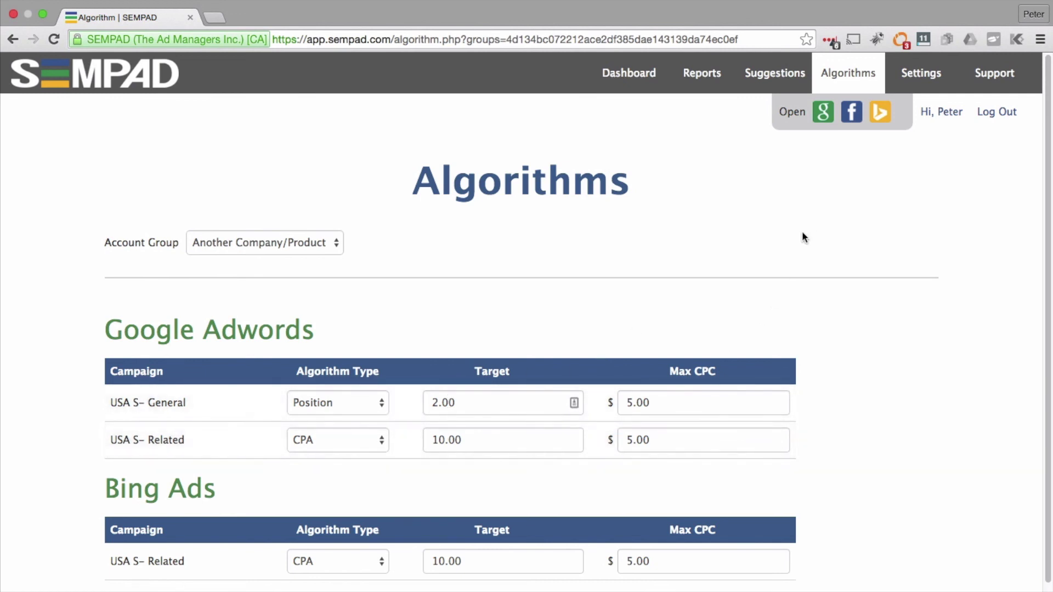
Step: Go to the Support page and scroll to the F.A.Q. and Support Ticket form
{"action": "left_click", "coordinate": [987, 78]}
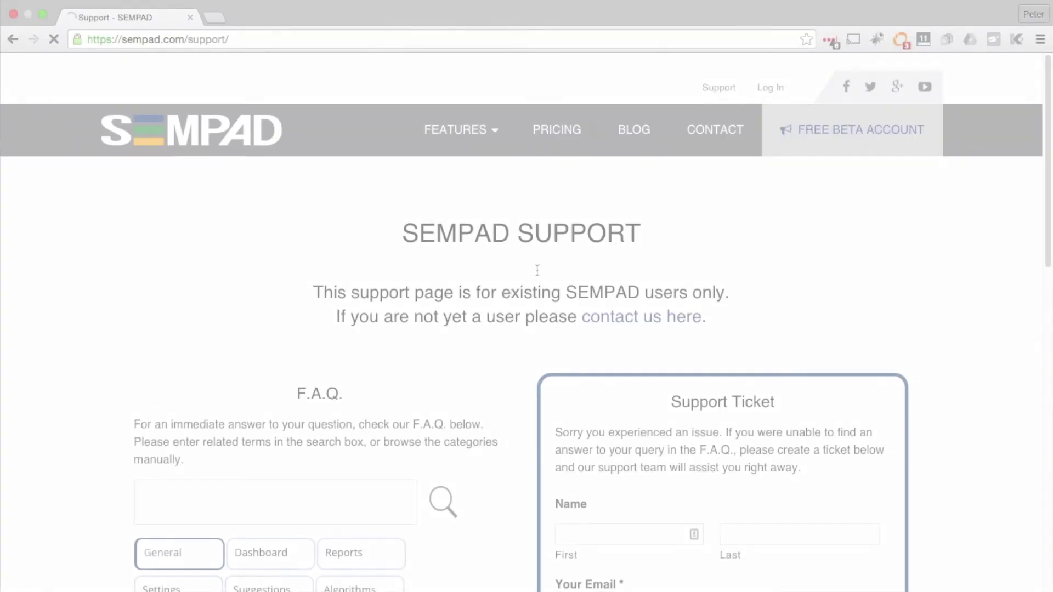
{"action": "scroll", "coordinate": [296, 340], "scroll_direction": "down", "scroll_amount": 3}
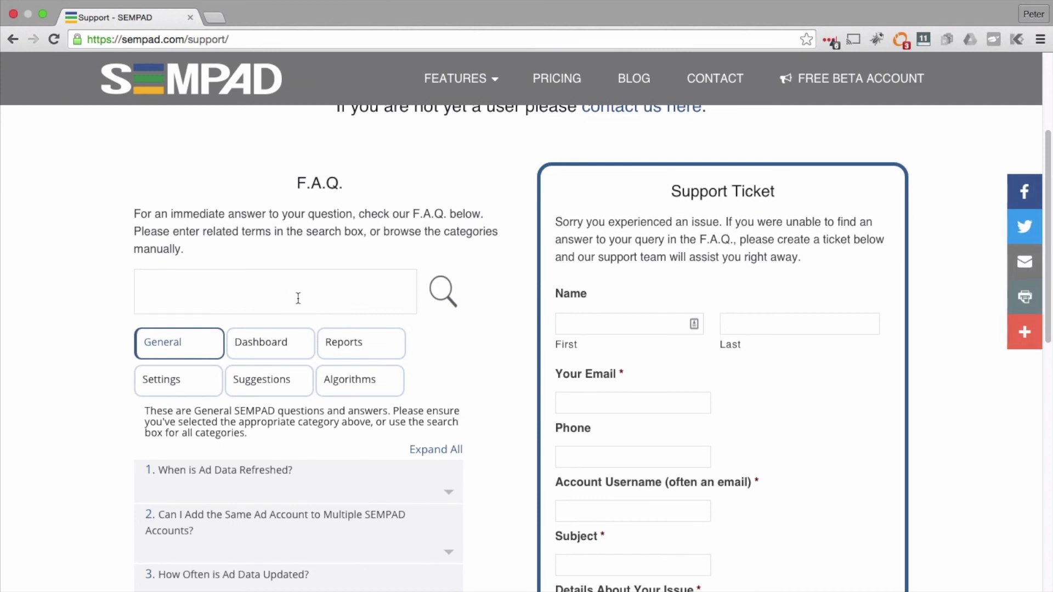
{"action": "scroll", "coordinate": [305, 296], "scroll_direction": "up", "scroll_amount": 1}
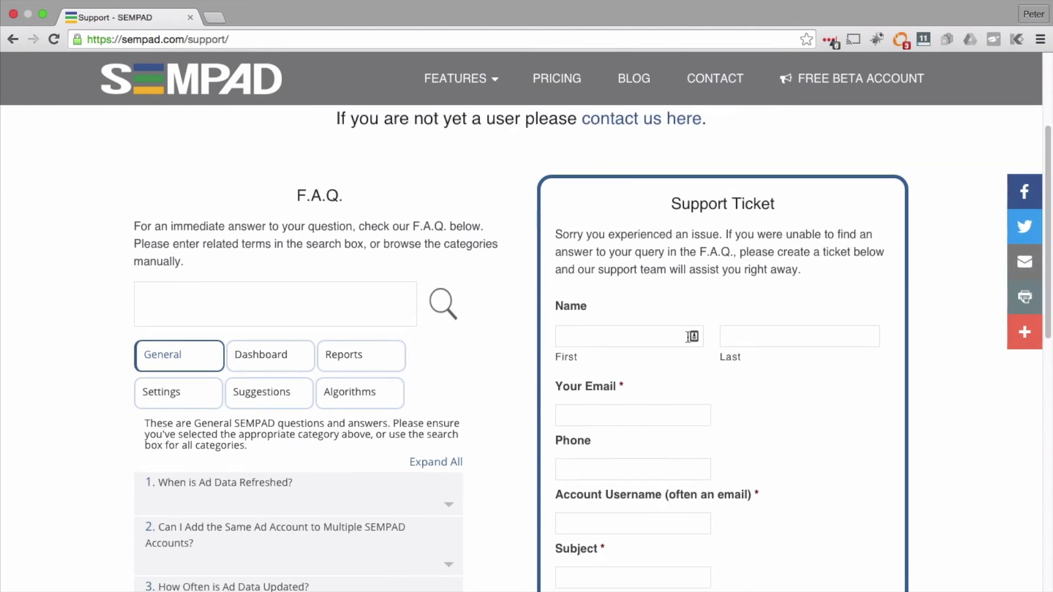
{"action": "scroll", "coordinate": [661, 329], "scroll_direction": "down", "scroll_amount": 5}
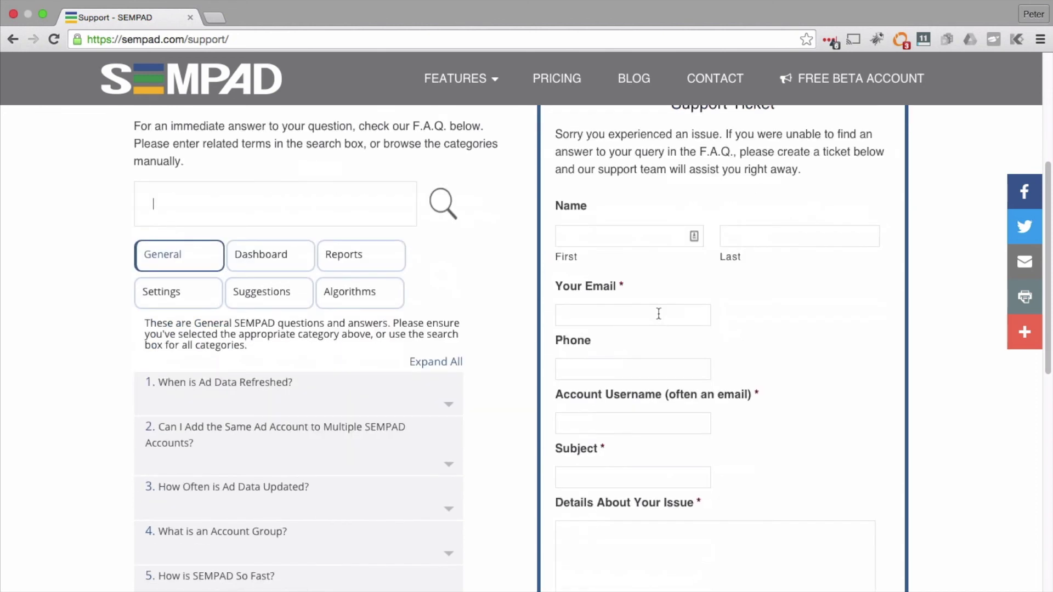